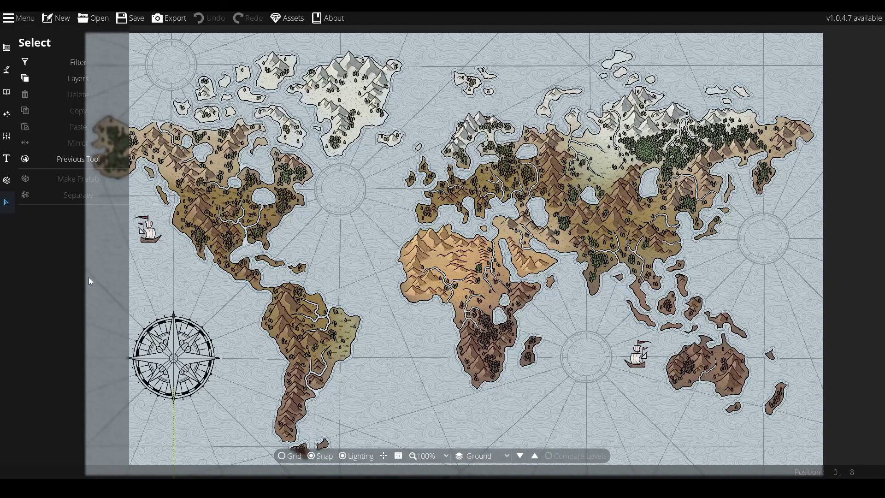
Examine the finished world map's forests, rivers, mountains and coastlines across Asia, Europe and North Africa
{"action": "left_click", "coordinate": [649, 156]}
{"action": "left_click", "coordinate": [651, 154]}
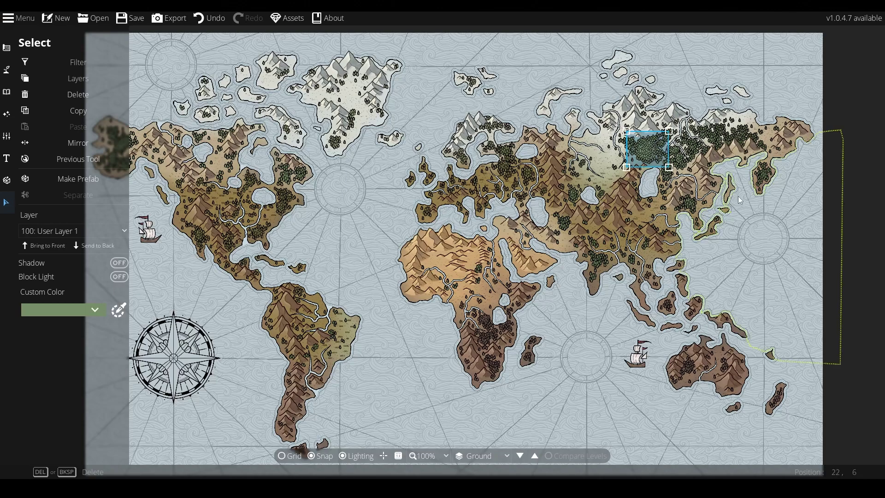
{"action": "left_click", "coordinate": [875, 233]}
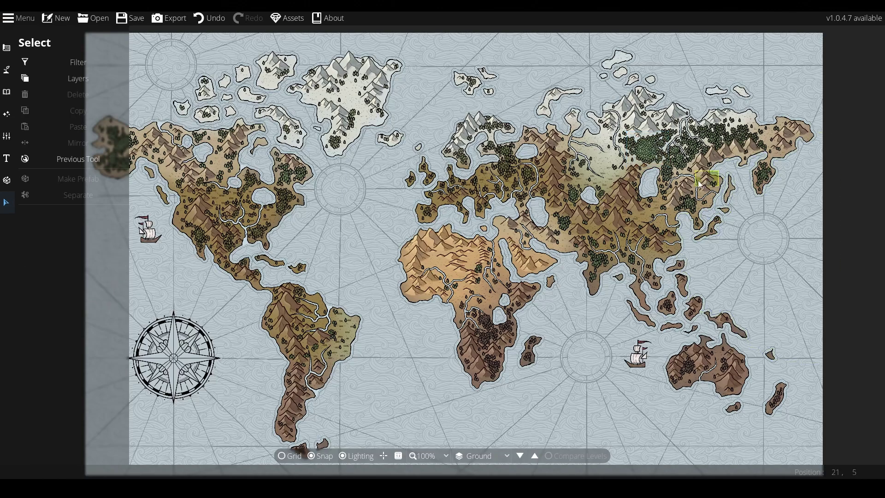
{"action": "scroll", "coordinate": [694, 183], "scroll_direction": "up", "scroll_amount": 6}
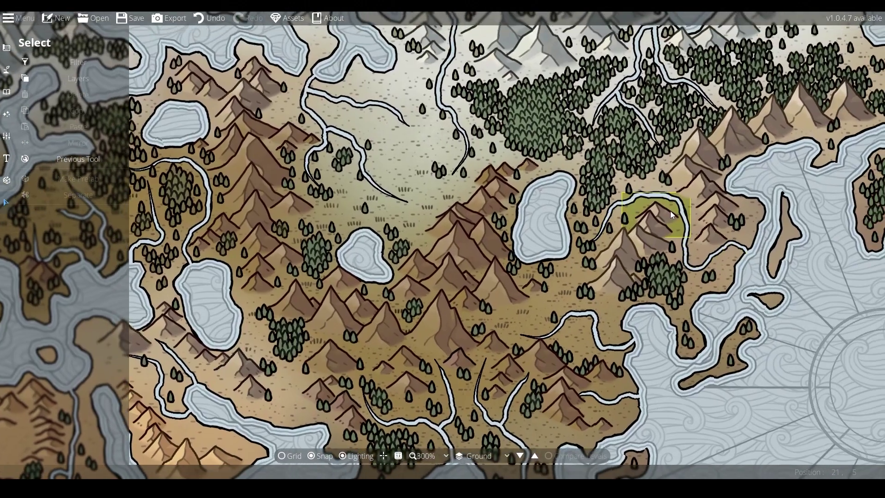
{"action": "left_click_drag", "start_coordinate": [670, 211], "coordinate": [592, 327]}
{"action": "left_click_drag", "start_coordinate": [441, 259], "coordinate": [569, 241]}
{"action": "left_click_drag", "start_coordinate": [256, 290], "coordinate": [496, 192]}
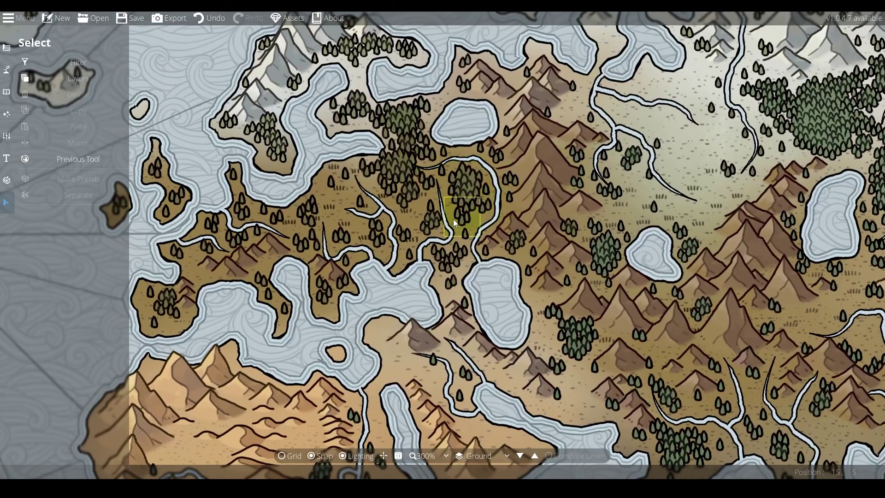
{"action": "scroll", "coordinate": [362, 231], "scroll_direction": "up", "scroll_amount": 3}
{"action": "left_click_drag", "start_coordinate": [400, 218], "coordinate": [589, 219]}
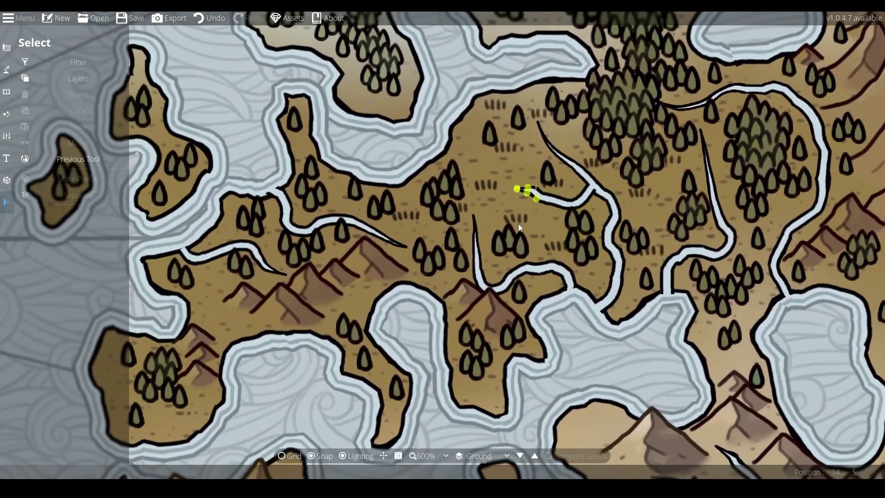
{"action": "scroll", "coordinate": [533, 223], "scroll_direction": "down", "scroll_amount": 4}
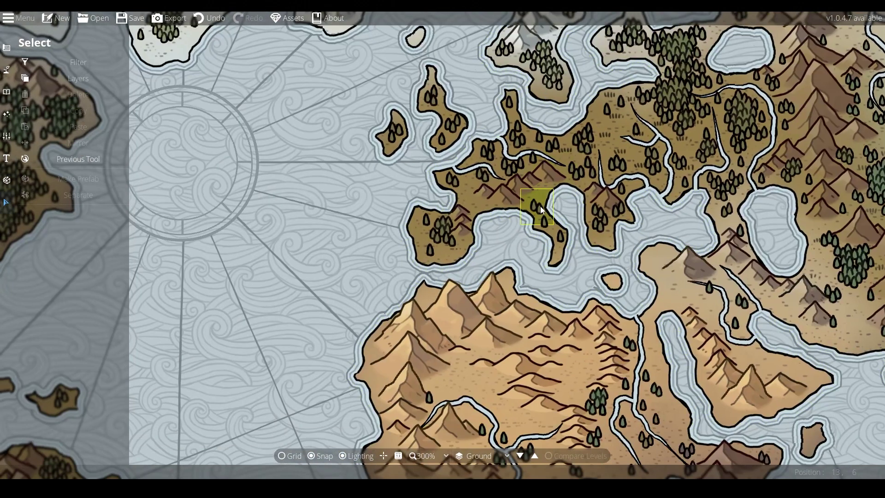
{"action": "left_click_drag", "start_coordinate": [540, 206], "coordinate": [531, 135]}
Switch to the Object tool and turn off shadows for the building objects
{"action": "left_click", "coordinate": [6, 92]}
{"action": "left_click", "coordinate": [27, 67]}
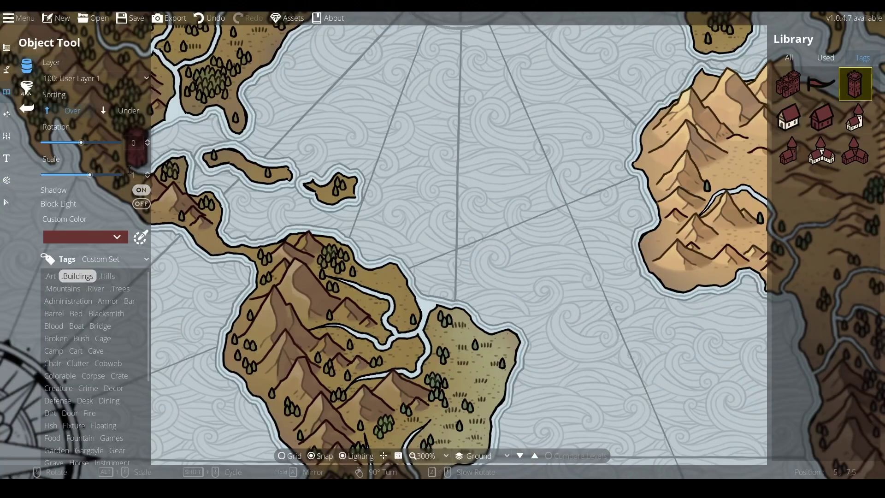
{"action": "left_click", "coordinate": [141, 190]}
{"action": "scroll", "coordinate": [454, 224], "scroll_direction": "down", "scroll_amount": 4}
{"action": "scroll", "coordinate": [397, 242], "scroll_direction": "down", "scroll_amount": 1}
{"action": "left_click_drag", "start_coordinate": [454, 225], "coordinate": [361, 255]}
{"action": "scroll", "coordinate": [388, 238], "scroll_direction": "down", "scroll_amount": 1}
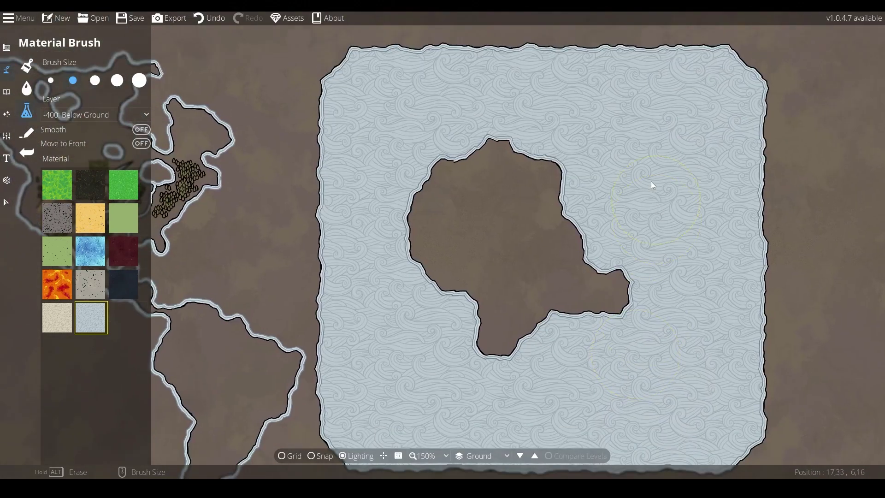
Carve a rounded island in the northeast and a small one in the southeast out of the ocean material
{"action": "mouse_move", "coordinate": [661, 159]}
{"action": "left_mouse_down"}
{"action": "mouse_move", "coordinate": [686, 142]}
{"action": "mouse_move", "coordinate": [630, 134]}
{"action": "left_mouse_up"}
{"action": "left_click_drag", "start_coordinate": [625, 365], "coordinate": [620, 336]}
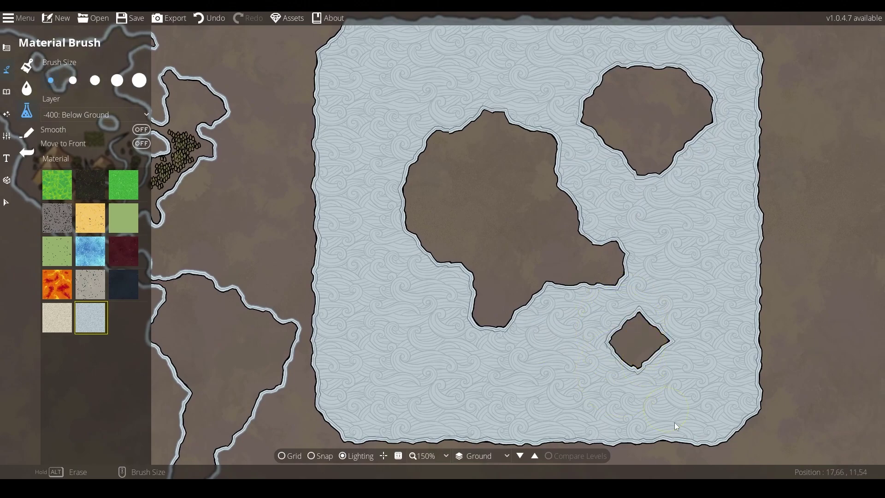
{"action": "mouse_move", "coordinate": [659, 369]}
{"action": "left_mouse_down"}
{"action": "mouse_move", "coordinate": [644, 375]}
{"action": "mouse_move", "coordinate": [659, 391]}
{"action": "mouse_move", "coordinate": [676, 385]}
{"action": "left_mouse_up"}
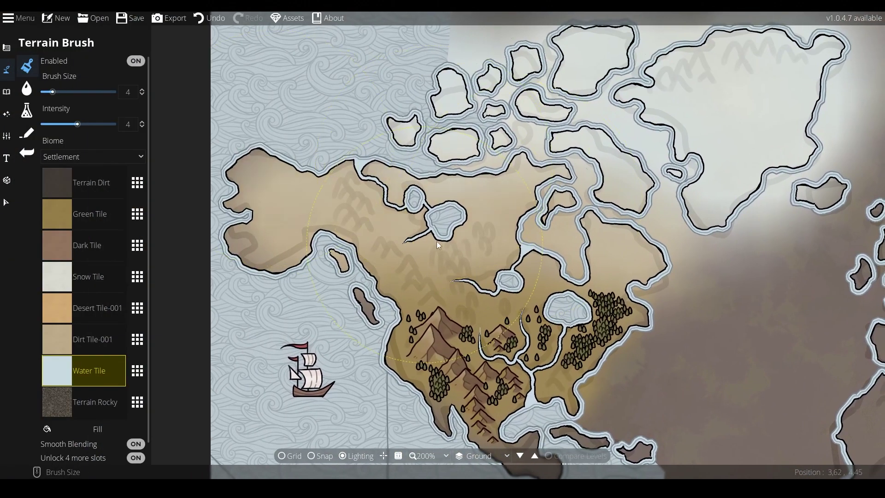
Paint Green Tile terrain over Central America and northern South America, and select Dark Tile as the brush terrain
{"action": "scroll", "coordinate": [505, 219], "scroll_direction": "down", "scroll_amount": 3}
{"action": "left_click_drag", "start_coordinate": [505, 219], "coordinate": [459, 153]}
{"action": "left_click_drag", "start_coordinate": [575, 250], "coordinate": [565, 213]}
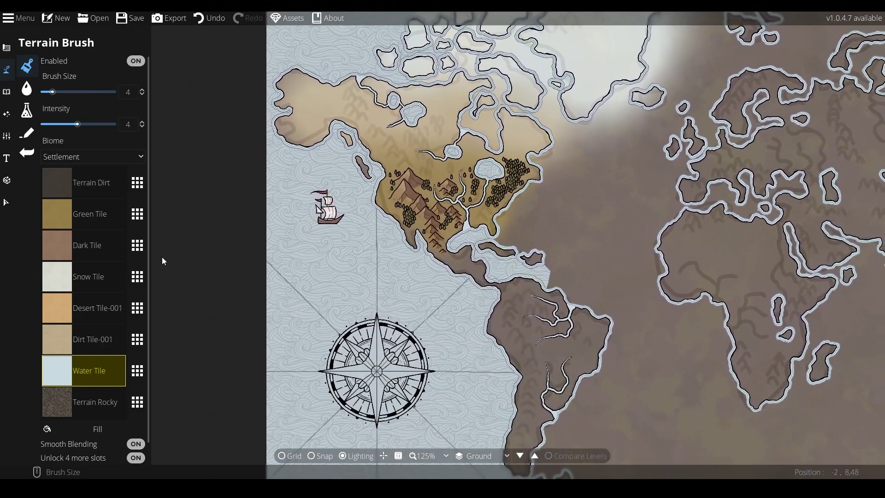
{"action": "left_click", "coordinate": [118, 222]}
{"action": "mouse_move", "coordinate": [432, 257]}
{"action": "left_mouse_down"}
{"action": "mouse_move", "coordinate": [465, 264]}
{"action": "mouse_move", "coordinate": [434, 265]}
{"action": "mouse_move", "coordinate": [427, 253]}
{"action": "mouse_move", "coordinate": [478, 275]}
{"action": "mouse_move", "coordinate": [520, 270]}
{"action": "mouse_move", "coordinate": [498, 290]}
{"action": "mouse_move", "coordinate": [541, 309]}
{"action": "mouse_move", "coordinate": [537, 270]}
{"action": "mouse_move", "coordinate": [568, 297]}
{"action": "mouse_move", "coordinate": [541, 205]}
{"action": "left_mouse_up"}
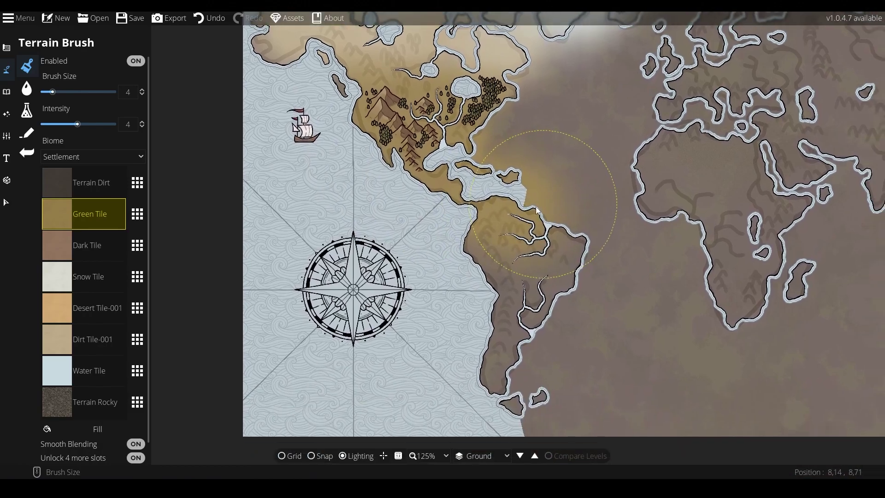
{"action": "left_click", "coordinate": [116, 245]}
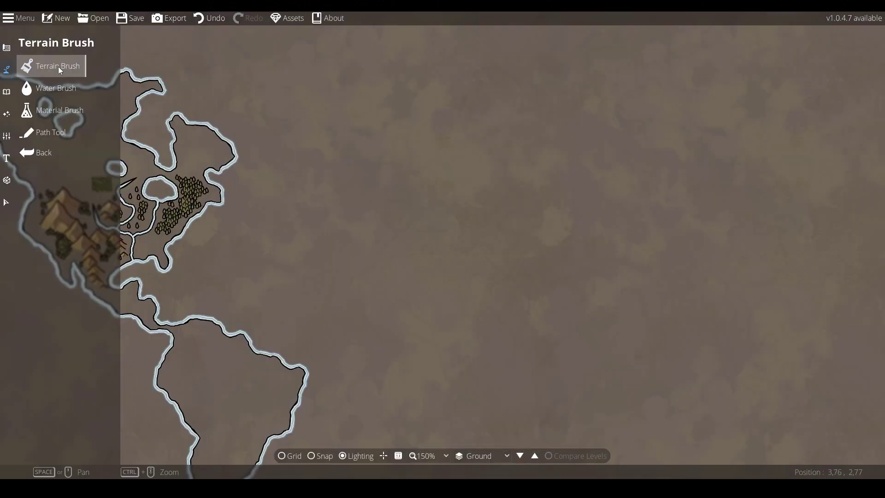
Paint a large square of ocean material east of the Americas with the Material Brush, leaving an irregular island in its middle
{"action": "left_click", "coordinate": [56, 110]}
{"action": "left_click", "coordinate": [372, 250]}
{"action": "mouse_move", "coordinate": [371, 251]}
{"action": "left_mouse_down"}
{"action": "mouse_move", "coordinate": [548, 188]}
{"action": "mouse_move", "coordinate": [602, 241]}
{"action": "mouse_move", "coordinate": [573, 366]}
{"action": "mouse_move", "coordinate": [506, 405]}
{"action": "mouse_move", "coordinate": [388, 393]}
{"action": "mouse_move", "coordinate": [346, 321]}
{"action": "mouse_move", "coordinate": [329, 250]}
{"action": "mouse_move", "coordinate": [341, 270]}
{"action": "left_mouse_up"}
{"action": "mouse_move", "coordinate": [492, 237]}
{"action": "left_mouse_down"}
{"action": "mouse_move", "coordinate": [404, 240]}
{"action": "mouse_move", "coordinate": [424, 187]}
{"action": "mouse_move", "coordinate": [414, 183]}
{"action": "mouse_move", "coordinate": [410, 195]}
{"action": "mouse_move", "coordinate": [513, 246]}
{"action": "left_mouse_up"}
{"action": "scroll", "coordinate": [402, 209], "scroll_direction": "down", "scroll_amount": 2}
{"action": "scroll", "coordinate": [579, 271], "scroll_direction": "up", "scroll_amount": 2}
{"action": "left_click_drag", "start_coordinate": [623, 276], "coordinate": [574, 242]}
{"action": "mouse_move", "coordinate": [688, 225]}
{"action": "left_mouse_down"}
{"action": "mouse_move", "coordinate": [629, 69]}
{"action": "mouse_move", "coordinate": [340, 84]}
{"action": "mouse_move", "coordinate": [336, 226]}
{"action": "left_mouse_up"}
{"action": "left_click_drag", "start_coordinate": [320, 272], "coordinate": [342, 211]}
{"action": "mouse_move", "coordinate": [355, 203]}
{"action": "left_mouse_down"}
{"action": "mouse_move", "coordinate": [380, 329]}
{"action": "mouse_move", "coordinate": [718, 301]}
{"action": "mouse_move", "coordinate": [707, 212]}
{"action": "mouse_move", "coordinate": [714, 126]}
{"action": "left_mouse_up"}
{"action": "left_click_drag", "start_coordinate": [714, 122], "coordinate": [728, 209]}
{"action": "mouse_move", "coordinate": [728, 209]}
{"action": "left_mouse_down"}
{"action": "mouse_move", "coordinate": [731, 100]}
{"action": "mouse_move", "coordinate": [687, 90]}
{"action": "left_mouse_up"}
{"action": "mouse_move", "coordinate": [663, 426]}
{"action": "left_mouse_down"}
{"action": "mouse_move", "coordinate": [662, 336]}
{"action": "mouse_move", "coordinate": [643, 330]}
{"action": "left_mouse_up"}
{"action": "mouse_move", "coordinate": [640, 274]}
{"action": "left_mouse_down"}
{"action": "mouse_move", "coordinate": [622, 272]}
{"action": "mouse_move", "coordinate": [634, 364]}
{"action": "left_mouse_up"}
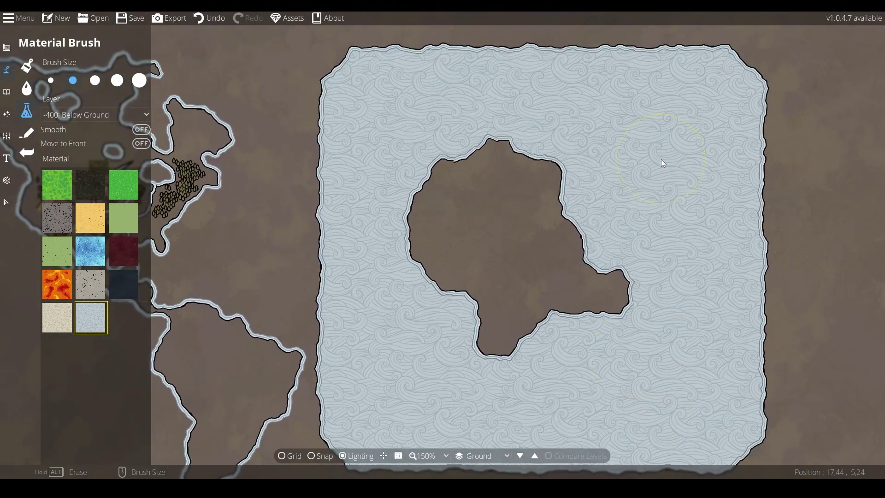
Erase ocean material to form a wide island northeast of the large one and a small curved island in the southeast
{"action": "mouse_move", "coordinate": [661, 159]}
{"action": "left_mouse_down"}
{"action": "mouse_move", "coordinate": [685, 142]}
{"action": "mouse_move", "coordinate": [630, 138]}
{"action": "left_mouse_up"}
{"action": "mouse_move", "coordinate": [625, 401]}
{"action": "left_mouse_down"}
{"action": "mouse_move", "coordinate": [621, 372]}
{"action": "mouse_move", "coordinate": [640, 339]}
{"action": "mouse_move", "coordinate": [673, 361]}
{"action": "mouse_move", "coordinate": [648, 392]}
{"action": "mouse_move", "coordinate": [657, 395]}
{"action": "left_mouse_up"}
{"action": "left_click_drag", "start_coordinate": [611, 349], "coordinate": [627, 392]}
Replace Terrain Gravel with Green Tile from the CH - Worldmap set and set the Terrain Brush size to 2
{"action": "left_click", "coordinate": [27, 66]}
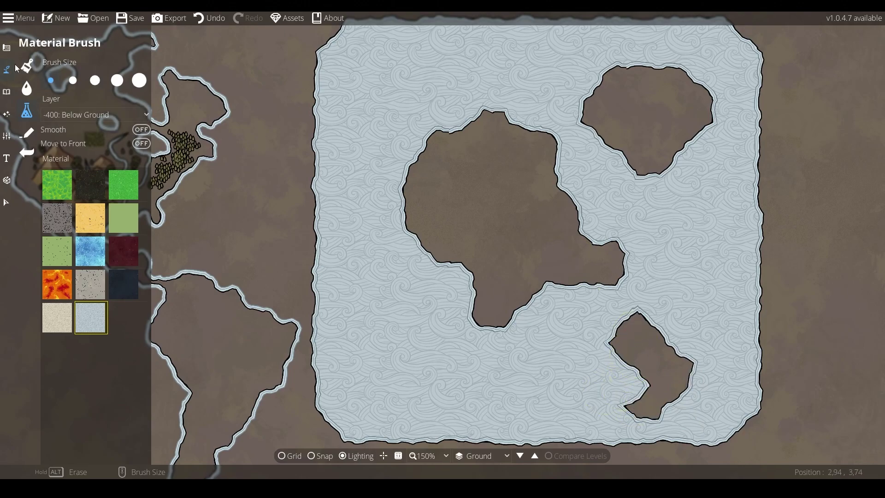
{"action": "left_click", "coordinate": [142, 214]}
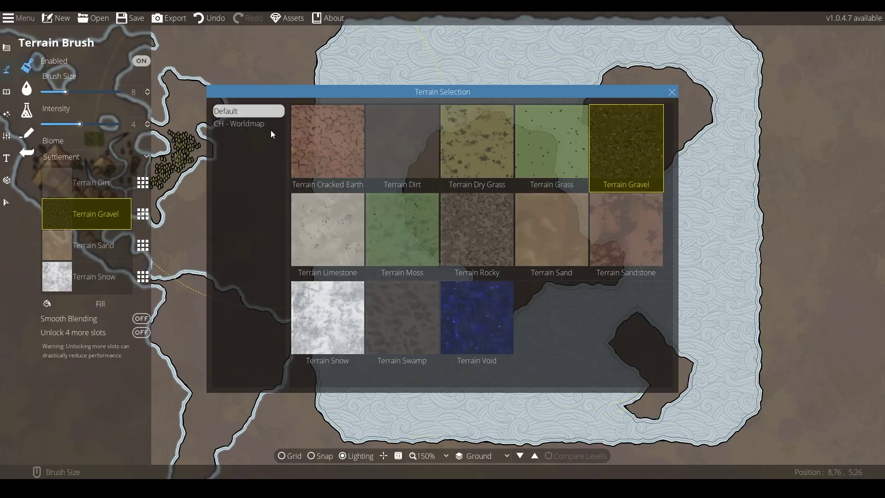
{"action": "left_click", "coordinate": [244, 123]}
{"action": "left_click", "coordinate": [551, 164]}
{"action": "left_click_drag", "start_coordinate": [65, 92], "coordinate": [46, 91]}
Turn on Smooth Blending and cover the large central island with Green Tile terrain
{"action": "left_click", "coordinate": [449, 195]}
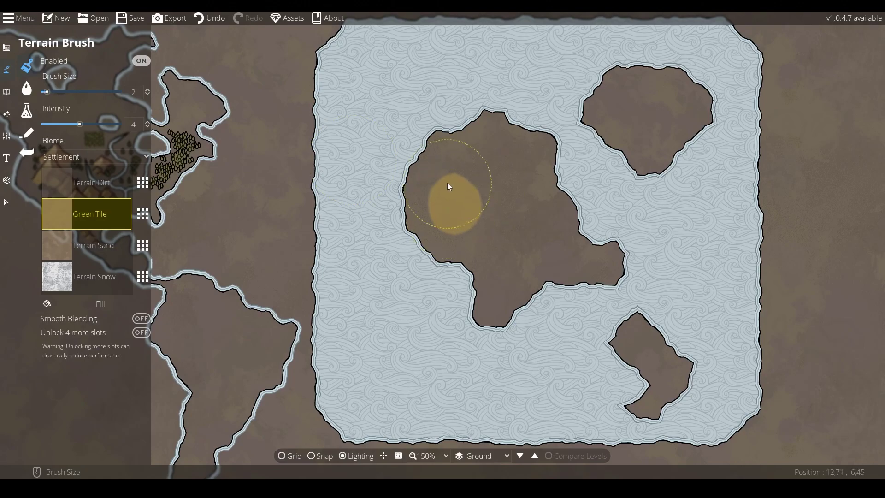
{"action": "left_click", "coordinate": [141, 319]}
{"action": "mouse_move", "coordinate": [446, 204]}
{"action": "left_mouse_down"}
{"action": "mouse_move", "coordinate": [468, 166]}
{"action": "mouse_move", "coordinate": [492, 154]}
{"action": "left_mouse_up"}
{"action": "mouse_move", "coordinate": [434, 229]}
{"action": "left_mouse_down"}
{"action": "mouse_move", "coordinate": [504, 251]}
{"action": "mouse_move", "coordinate": [496, 294]}
{"action": "mouse_move", "coordinate": [513, 272]}
{"action": "mouse_move", "coordinate": [592, 264]}
{"action": "mouse_move", "coordinate": [532, 210]}
{"action": "mouse_move", "coordinate": [496, 198]}
{"action": "mouse_move", "coordinate": [553, 243]}
{"action": "mouse_move", "coordinate": [529, 172]}
{"action": "left_mouse_up"}
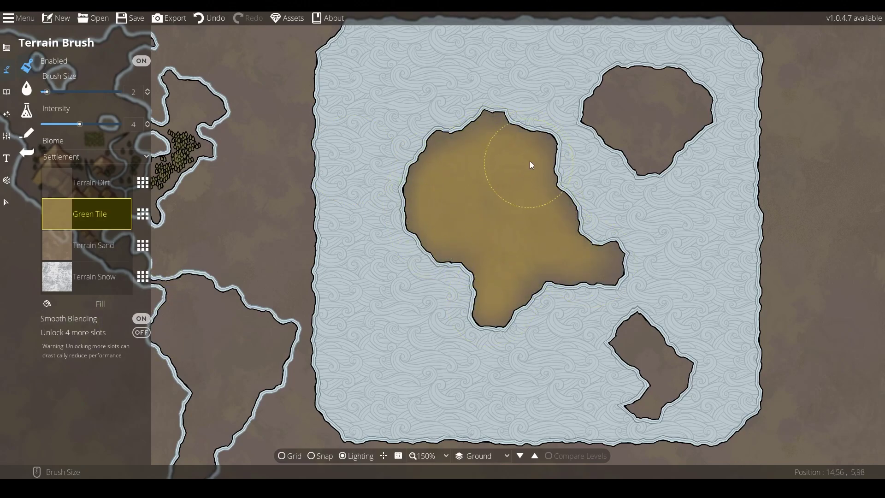
Cover the northeastern island with terrain from the third slot and set that slot to Dark Tile from CH - Worldmap
{"action": "left_click", "coordinate": [106, 247]}
{"action": "left_click", "coordinate": [142, 246]}
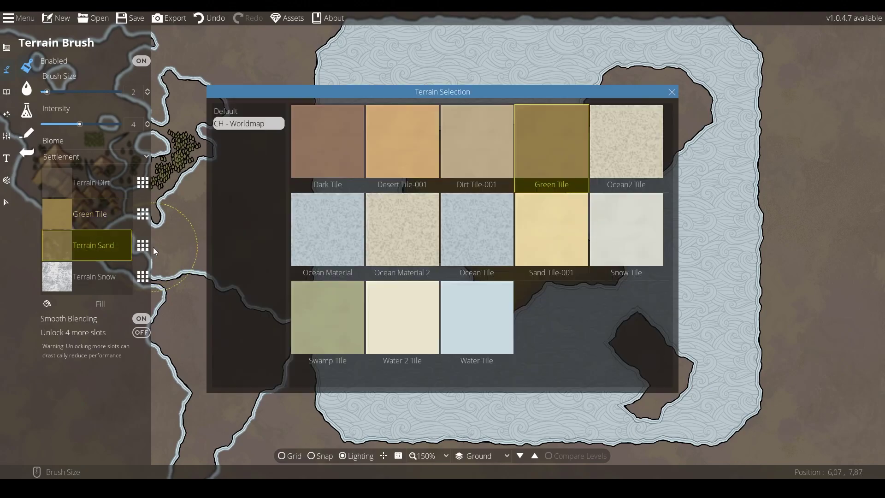
{"action": "left_click", "coordinate": [225, 111]}
{"action": "left_click", "coordinate": [617, 230]}
{"action": "mouse_move", "coordinate": [613, 92]}
{"action": "left_mouse_down"}
{"action": "mouse_move", "coordinate": [657, 119]}
{"action": "mouse_move", "coordinate": [682, 109]}
{"action": "mouse_move", "coordinate": [602, 120]}
{"action": "left_mouse_up"}
{"action": "left_click", "coordinate": [142, 246]}
{"action": "left_click", "coordinate": [268, 124]}
{"action": "left_click", "coordinate": [328, 138]}
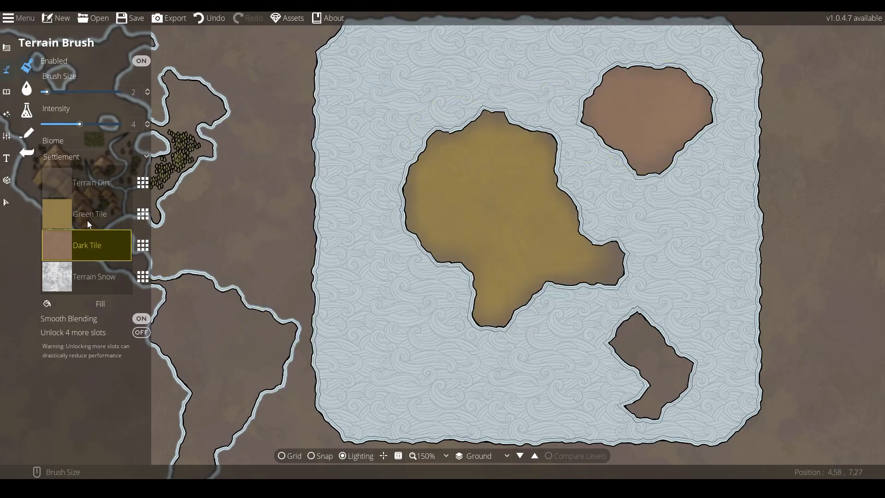
Replace Terrain Snow with Snow Tile and cover the small southeastern island with it
{"action": "left_click", "coordinate": [102, 276]}
{"action": "left_click", "coordinate": [143, 276]}
{"action": "left_click", "coordinate": [612, 252]}
{"action": "left_click", "coordinate": [631, 351]}
{"action": "mouse_move", "coordinate": [657, 400]}
{"action": "left_mouse_down"}
{"action": "mouse_move", "coordinate": [649, 383]}
{"action": "mouse_move", "coordinate": [673, 334]}
{"action": "left_mouse_up"}
{"action": "left_click", "coordinate": [101, 183]}
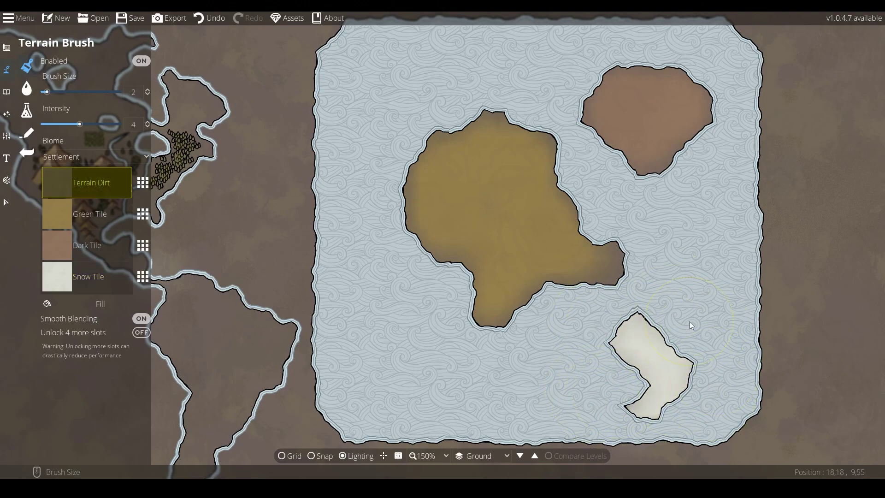
Switch to the Object tool, filter the library by the Art tag and choose the recolorable compass ring
{"action": "scroll", "coordinate": [618, 268], "scroll_direction": "up", "scroll_amount": 1}
{"action": "left_click_drag", "start_coordinate": [617, 268], "coordinate": [649, 297]}
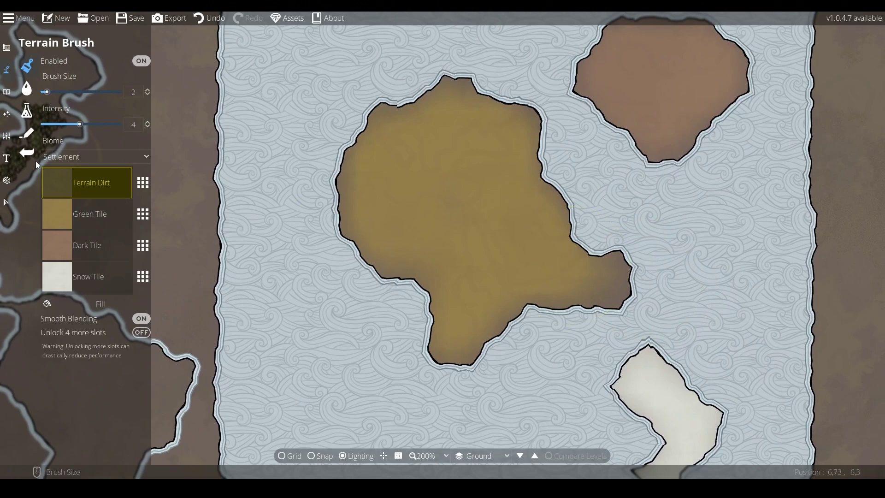
{"action": "left_click", "coordinate": [6, 92]}
{"action": "left_click", "coordinate": [41, 65]}
{"action": "left_click", "coordinate": [50, 276]}
{"action": "left_click", "coordinate": [855, 84]}
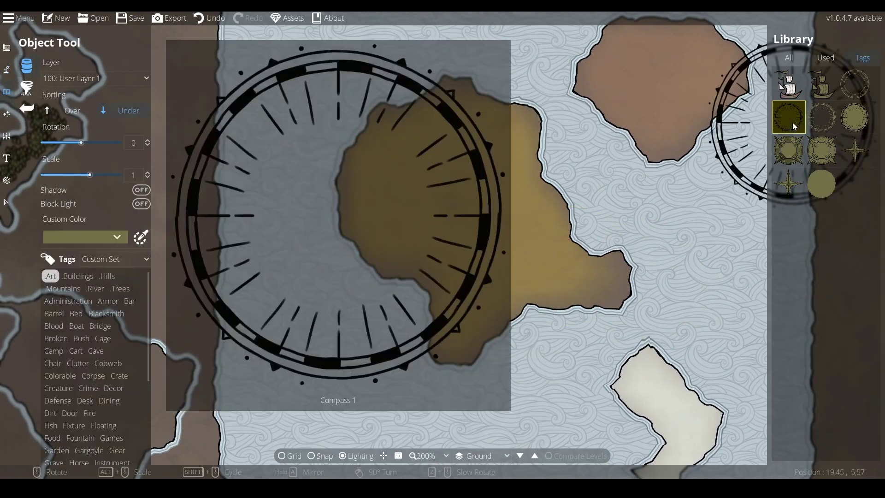
{"action": "left_click_drag", "start_coordinate": [650, 231], "coordinate": [639, 218]}
{"action": "left_click", "coordinate": [816, 122]}
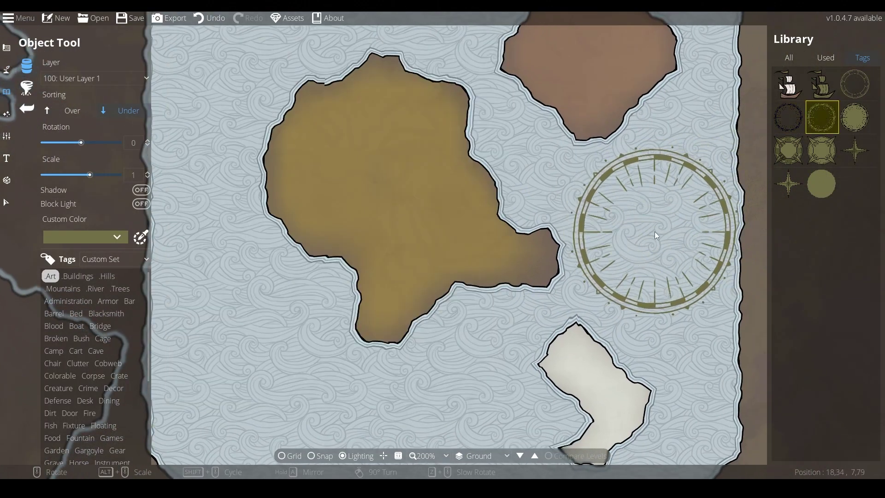
Try a grey-blue custom color sampled from the ocean on the compass ring, and undo the last change
{"action": "left_click", "coordinate": [115, 237]}
{"action": "left_click", "coordinate": [131, 143]}
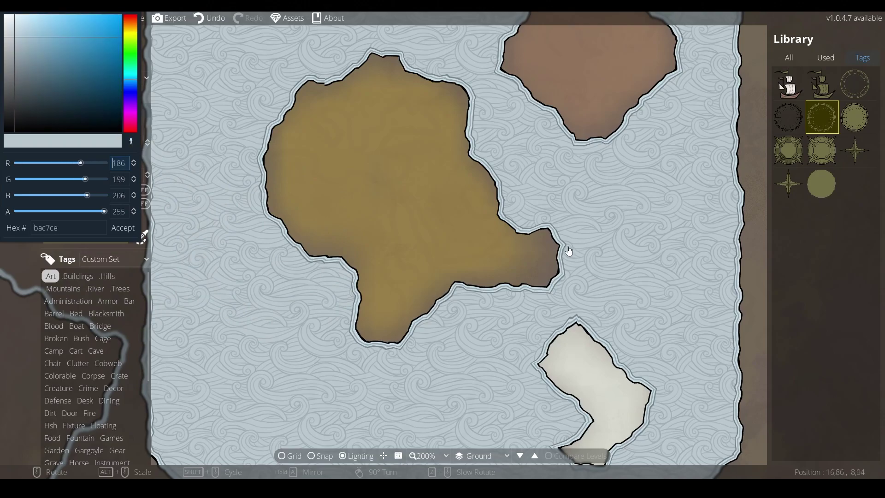
{"action": "left_click", "coordinate": [566, 250]}
{"action": "left_click", "coordinate": [706, 166]}
{"action": "key", "text": "ctrl+z"}
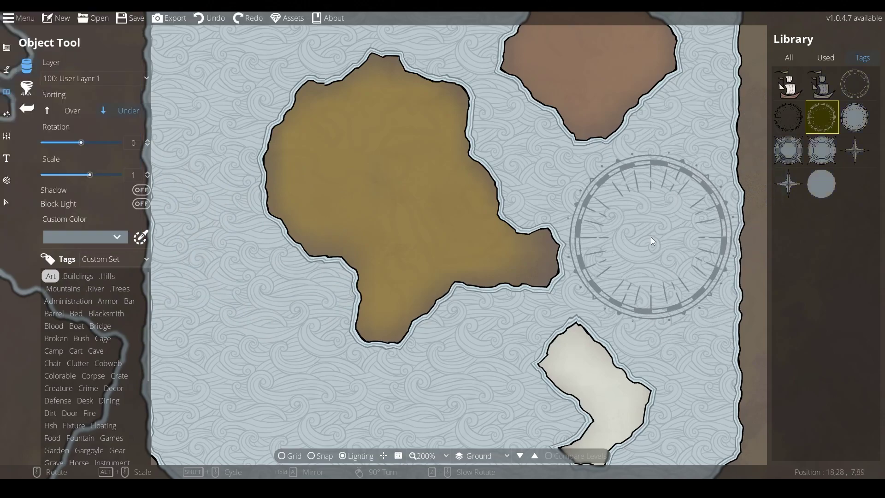
Set the custom color to red and place a white-sailed ship in the sea east of the large island
{"action": "left_click", "coordinate": [855, 83]}
{"action": "left_click", "coordinate": [783, 92]}
{"action": "left_click", "coordinate": [115, 237]}
{"action": "left_click", "coordinate": [65, 255]}
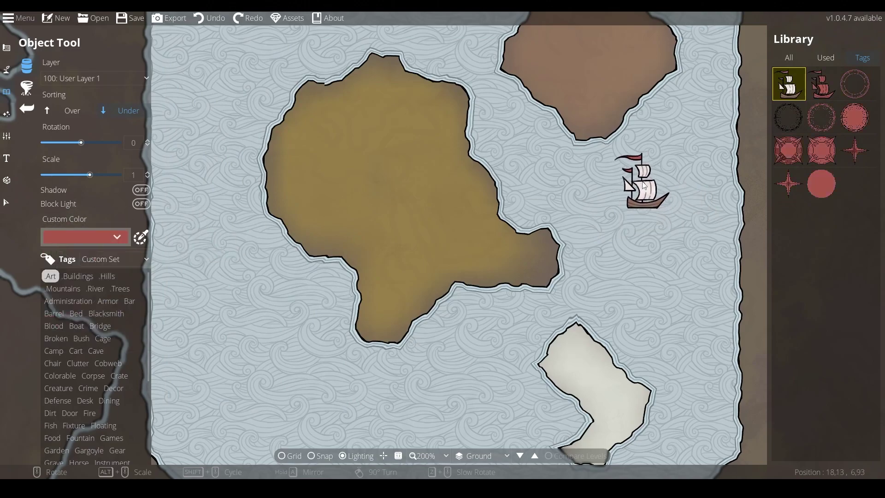
{"action": "left_click", "coordinate": [642, 199]}
{"action": "scroll", "coordinate": [512, 323], "scroll_direction": "down", "scroll_amount": 3}
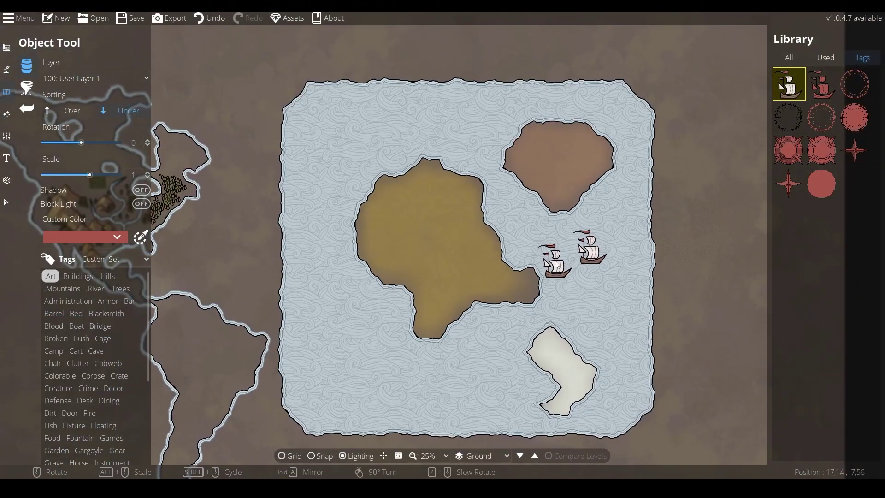
{"action": "scroll", "coordinate": [535, 308], "scroll_direction": "up", "scroll_amount": 3}
Try placing a white-walled, towered building topped with a flag on the large island, and undo both placements
{"action": "left_click", "coordinate": [75, 276]}
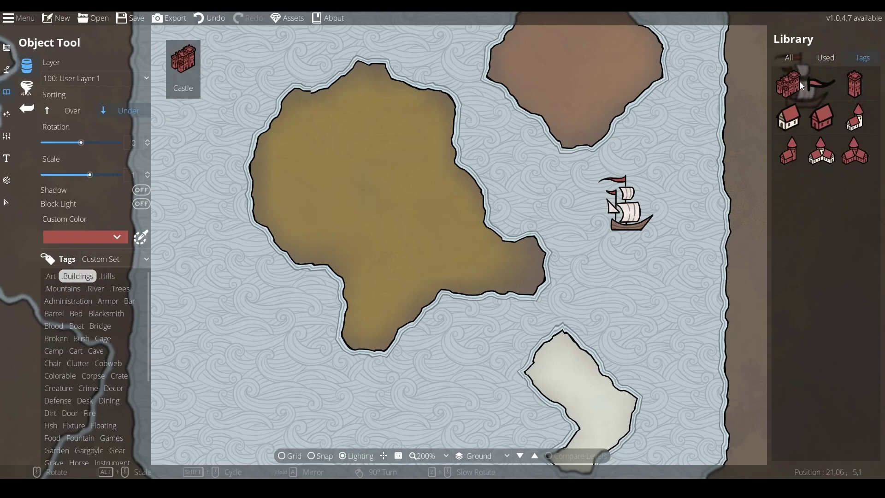
{"action": "left_click", "coordinate": [821, 150]}
{"action": "left_click", "coordinate": [341, 161]}
{"action": "left_click", "coordinate": [822, 85]}
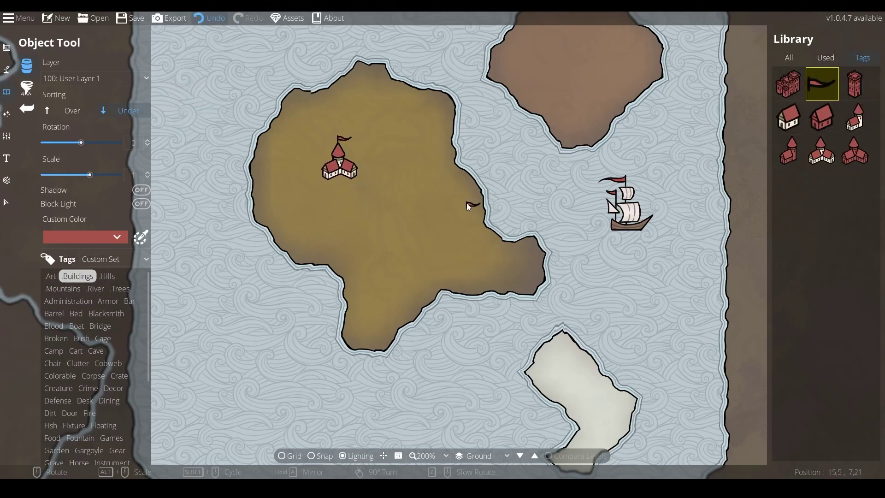
{"action": "key", "text": "ctrl+z"}
Place the first few hills with the Hills tag in the western part of the large island
{"action": "left_click", "coordinate": [107, 277]}
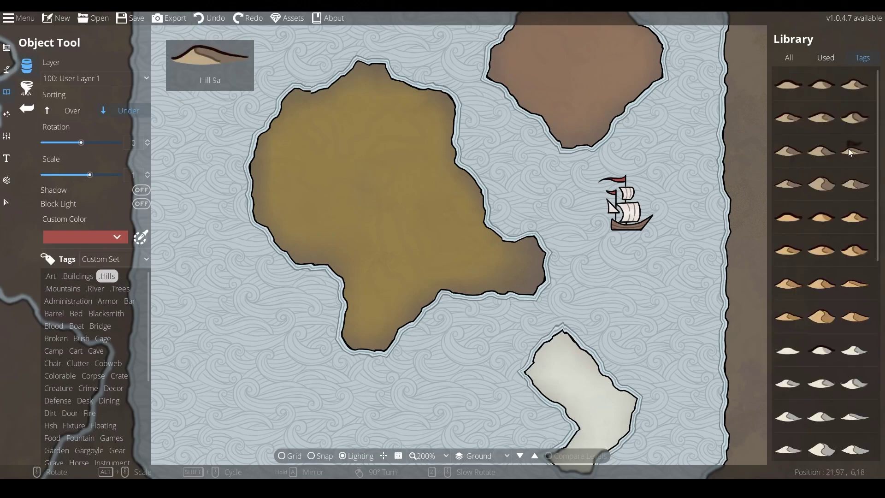
{"action": "left_click", "coordinate": [822, 191]}
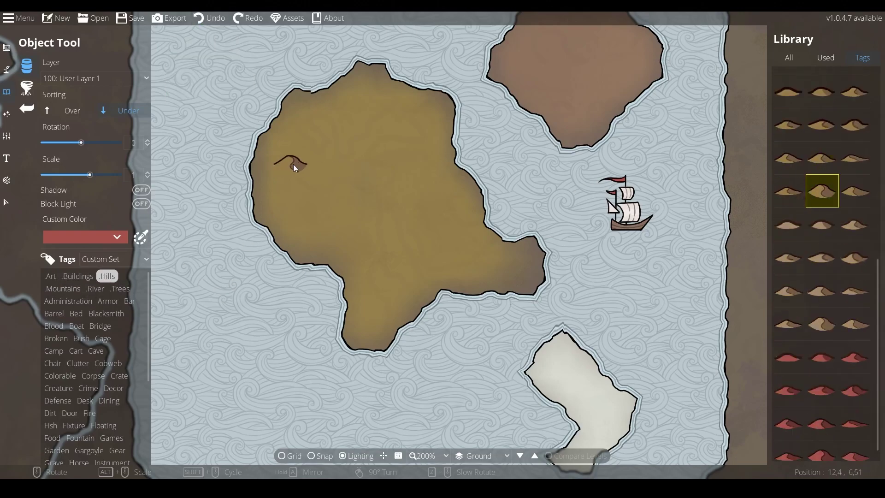
{"action": "left_click", "coordinate": [855, 125]}
{"action": "left_click", "coordinate": [72, 111]}
{"action": "left_click", "coordinate": [312, 173]}
{"action": "left_click", "coordinate": [789, 91]}
{"action": "left_click", "coordinate": [308, 179]}
{"action": "left_click", "coordinate": [813, 159]}
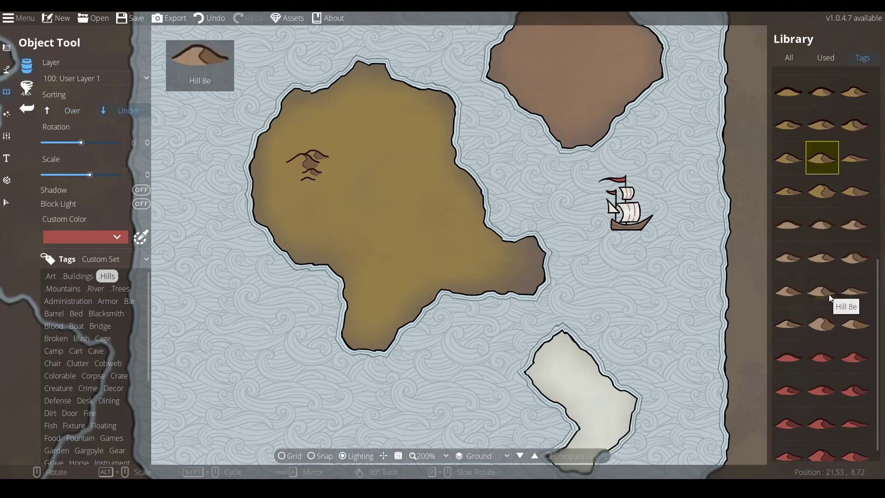
Extend the hill group with different hill variants northeast towards the coast and add one at its southern end
{"action": "scroll", "coordinate": [831, 262], "scroll_direction": "up", "scroll_amount": 5}
{"action": "scroll", "coordinate": [831, 262], "scroll_direction": "down", "scroll_amount": 3}
{"action": "scroll", "coordinate": [314, 136], "scroll_direction": "up", "scroll_amount": 4, "text": "shift"}
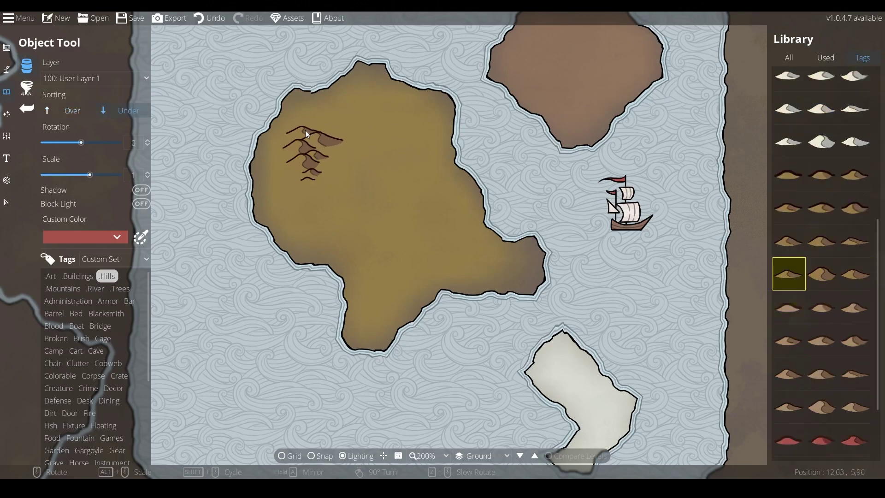
{"action": "left_click", "coordinate": [311, 118]}
{"action": "scroll", "coordinate": [350, 111], "scroll_direction": "up", "scroll_amount": 1, "text": "shift"}
{"action": "left_click", "coordinate": [328, 116]}
{"action": "scroll", "coordinate": [342, 114], "scroll_direction": "up", "scroll_amount": 4, "text": "shift"}
{"action": "left_click", "coordinate": [342, 112]}
{"action": "left_click", "coordinate": [298, 185]}
Place a diagonal chain of white mountain variants from the Mountains tag on the small white island, with sorting set to Over
{"action": "left_click", "coordinate": [63, 289]}
{"action": "left_click", "coordinate": [822, 339]}
{"action": "left_click", "coordinate": [851, 340]}
{"action": "left_click", "coordinate": [72, 112]}
{"action": "left_click", "coordinate": [541, 328]}
{"action": "scroll", "coordinate": [557, 335], "scroll_direction": "up", "scroll_amount": 7, "text": "shift"}
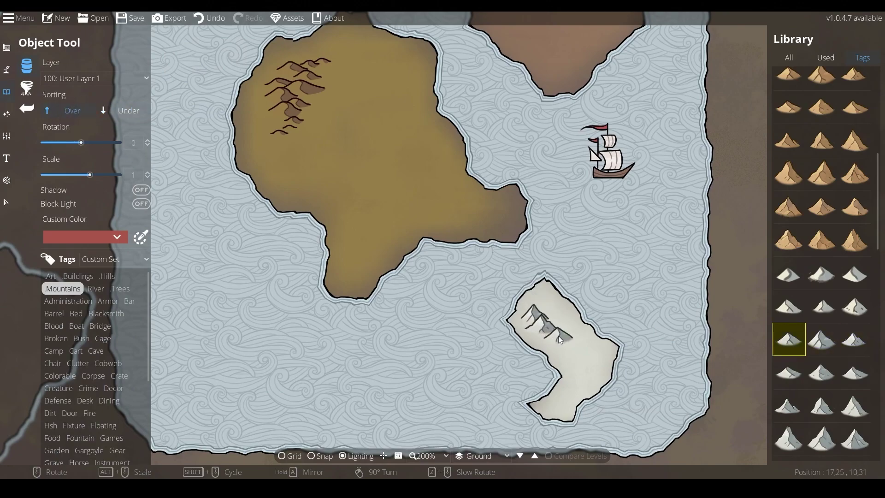
{"action": "scroll", "coordinate": [562, 343], "scroll_direction": "down", "scroll_amount": 8, "text": "shift"}
{"action": "left_click", "coordinate": [570, 346]}
{"action": "left_click", "coordinate": [592, 359]}
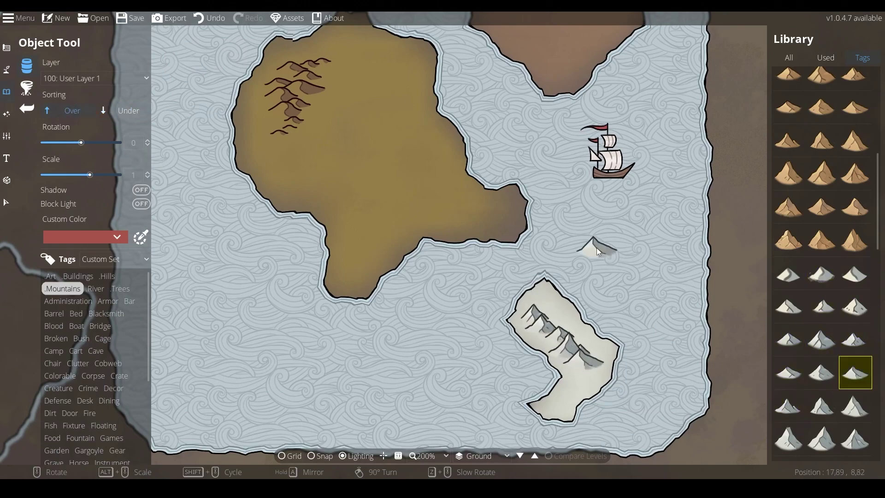
Draw a small rectangle of the green forest pattern in the middle of the large island with the Pattern Shape Tool
{"action": "left_click", "coordinate": [119, 289]}
{"action": "left_click", "coordinate": [822, 217]}
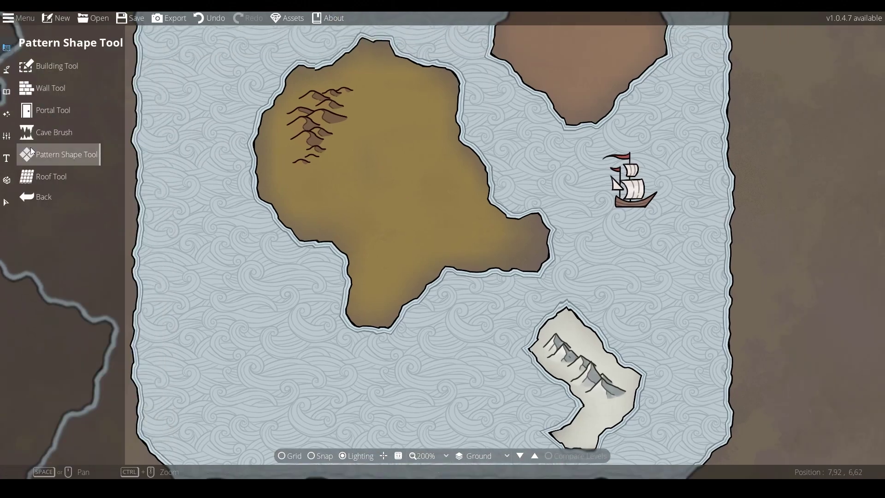
{"action": "left_click", "coordinate": [31, 147]}
{"action": "left_click_drag", "start_coordinate": [400, 194], "coordinate": [441, 231]}
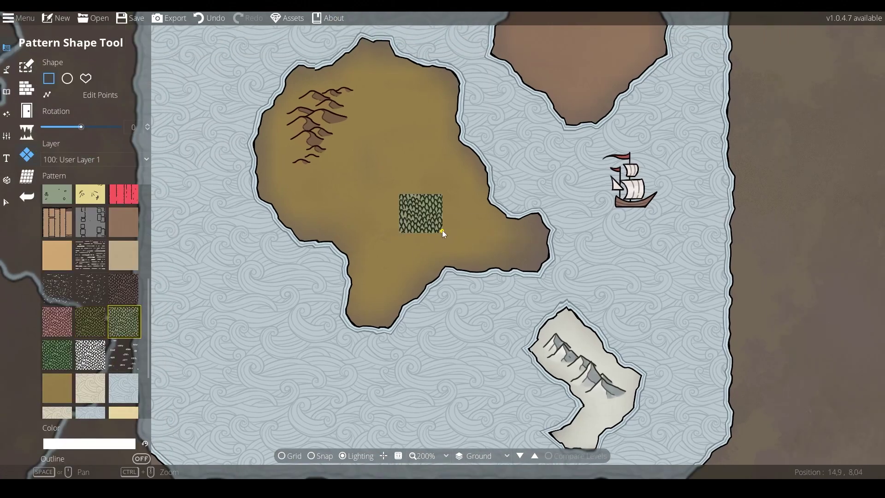
Set the custom color of the tree objects by sampling the green of the forest pattern rectangle
{"action": "left_click", "coordinate": [6, 92]}
{"action": "left_click", "coordinate": [29, 67]}
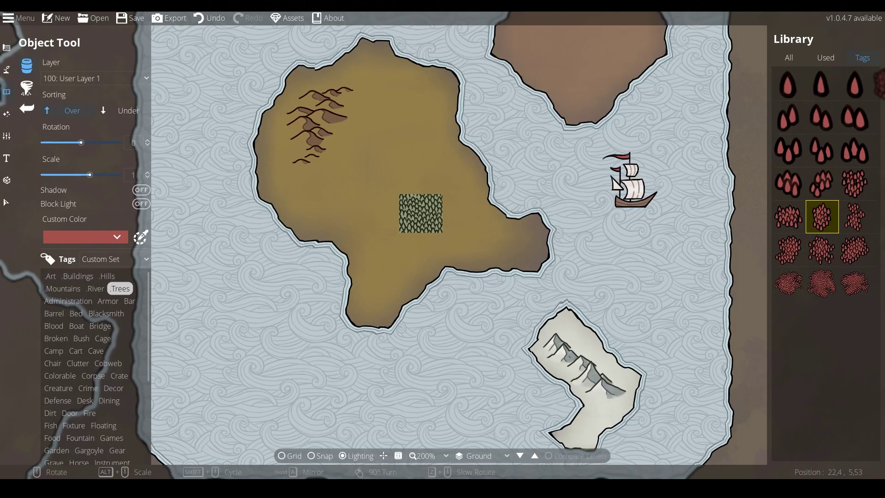
{"action": "left_click", "coordinate": [144, 236]}
{"action": "left_click", "coordinate": [172, 377]}
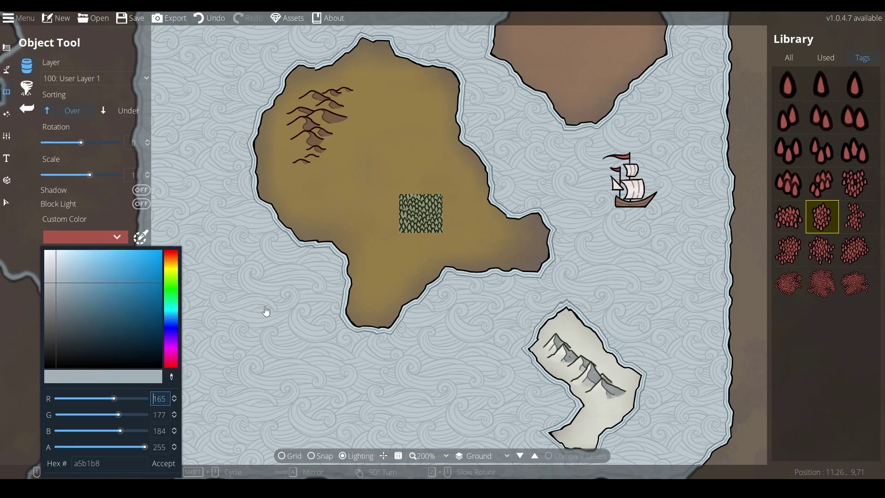
{"action": "left_click", "coordinate": [434, 211]}
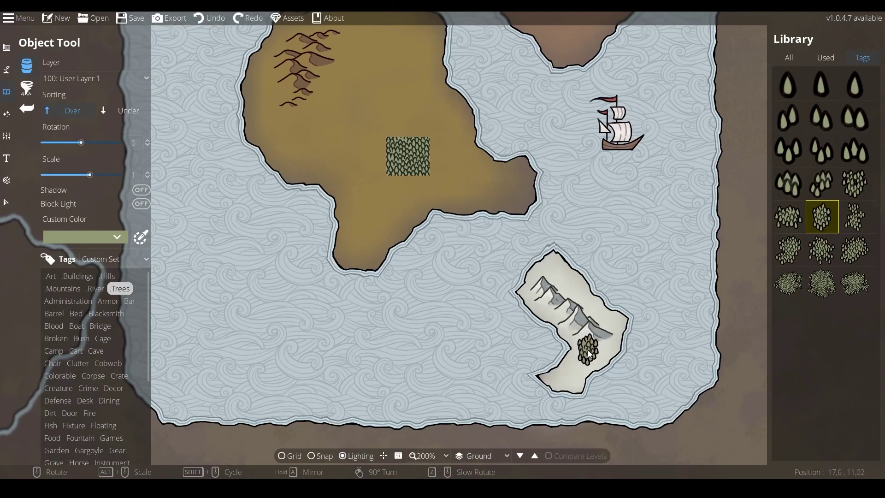
Place small tree groups just south of the mountains on the white island, undoing one placement and redoing it
{"action": "left_click", "coordinate": [826, 184]}
{"action": "left_click", "coordinate": [592, 348]}
{"action": "left_click", "coordinate": [853, 153]}
{"action": "scroll", "coordinate": [595, 347], "scroll_direction": "down", "scroll_amount": 4}
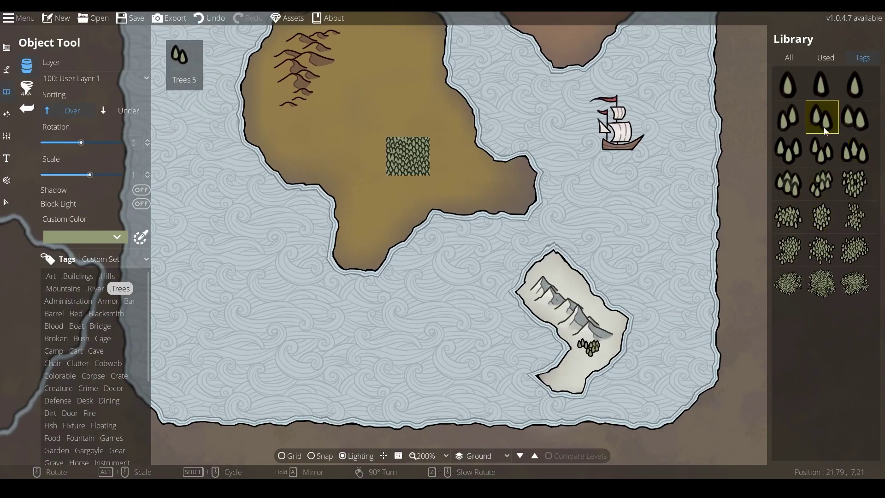
{"action": "left_click", "coordinate": [590, 358]}
{"action": "key", "text": "ctrl+z"}
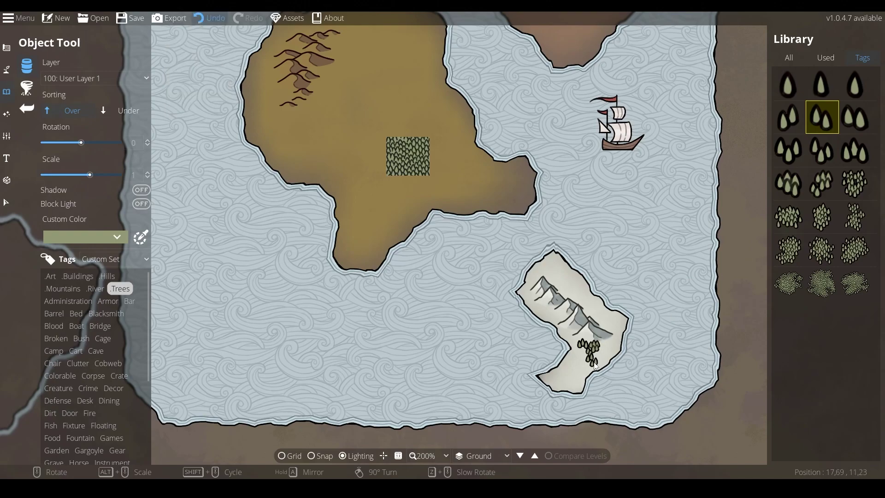
{"action": "left_click", "coordinate": [593, 359]}
Scatter single trees and small tree groups along both sides of the white island's mountain chain
{"action": "scroll", "coordinate": [590, 353], "scroll_direction": "down", "scroll_amount": 3}
{"action": "left_click", "coordinate": [568, 331]}
{"action": "scroll", "coordinate": [571, 328], "scroll_direction": "up", "scroll_amount": 3}
{"action": "scroll", "coordinate": [582, 313], "scroll_direction": "down", "scroll_amount": 3}
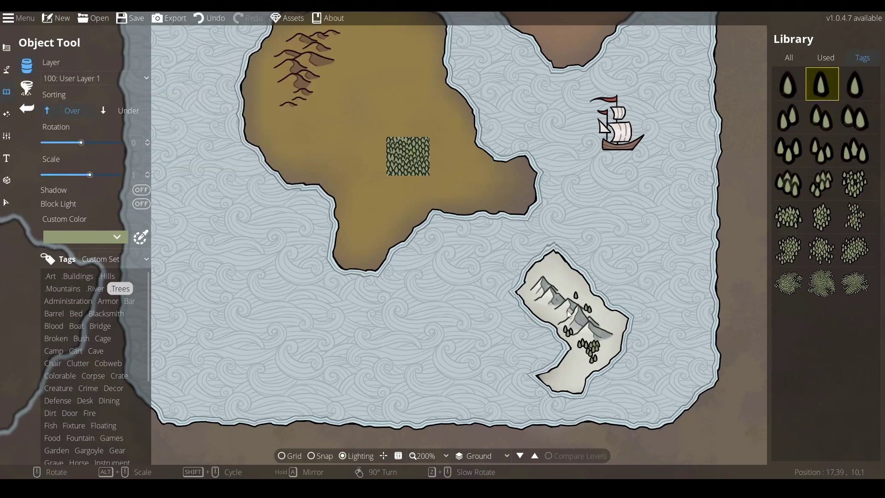
{"action": "scroll", "coordinate": [579, 304], "scroll_direction": "down", "scroll_amount": 5}
{"action": "scroll", "coordinate": [570, 289], "scroll_direction": "up", "scroll_amount": 4}
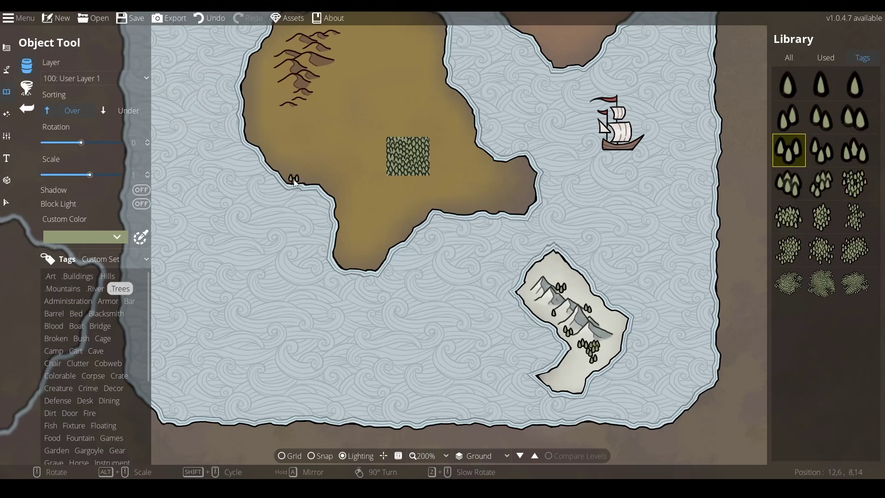
Select the sparse speckle pattern for pattern shapes and sample its color from the grey mountains on the white island
{"action": "left_click", "coordinate": [6, 48]}
{"action": "left_click", "coordinate": [44, 148]}
{"action": "left_click", "coordinate": [81, 287]}
{"action": "left_click", "coordinate": [122, 445]}
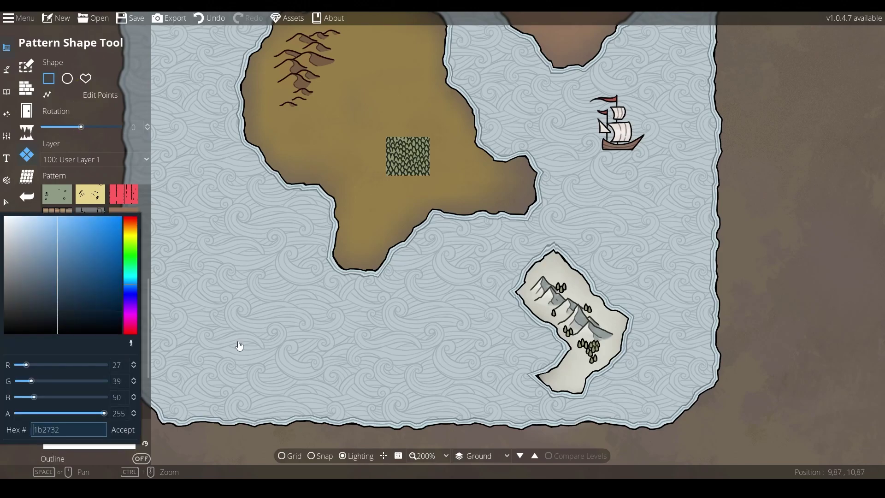
{"action": "left_click", "coordinate": [131, 343]}
{"action": "left_click", "coordinate": [589, 328]}
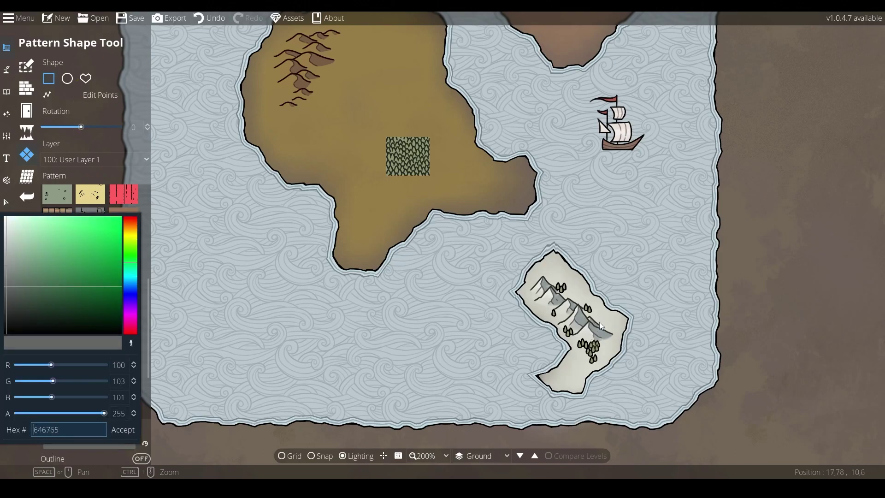
Cover the white island with the grey speckle pattern by outlining a custom shape just inside its coast
{"action": "scroll", "coordinate": [600, 323], "scroll_direction": "up", "scroll_amount": 2}
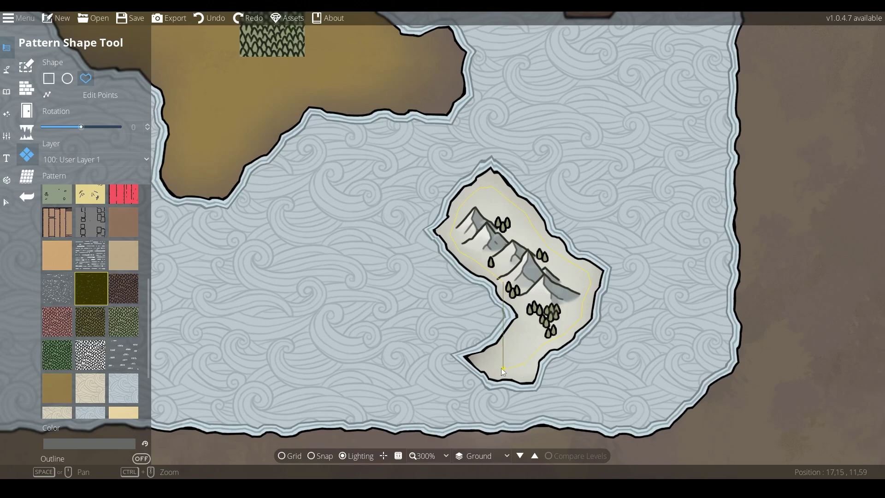
{"action": "double_click", "coordinate": [508, 286]}
{"action": "left_click_drag", "start_coordinate": [593, 206], "coordinate": [611, 259]}
{"action": "scroll", "coordinate": [604, 242], "scroll_direction": "down", "scroll_amount": 2}
{"action": "scroll", "coordinate": [480, 182], "scroll_direction": "up", "scroll_amount": 2}
Sample dark brown from the hills on the large island as the pattern color
{"action": "left_click_drag", "start_coordinate": [405, 160], "coordinate": [487, 258]}
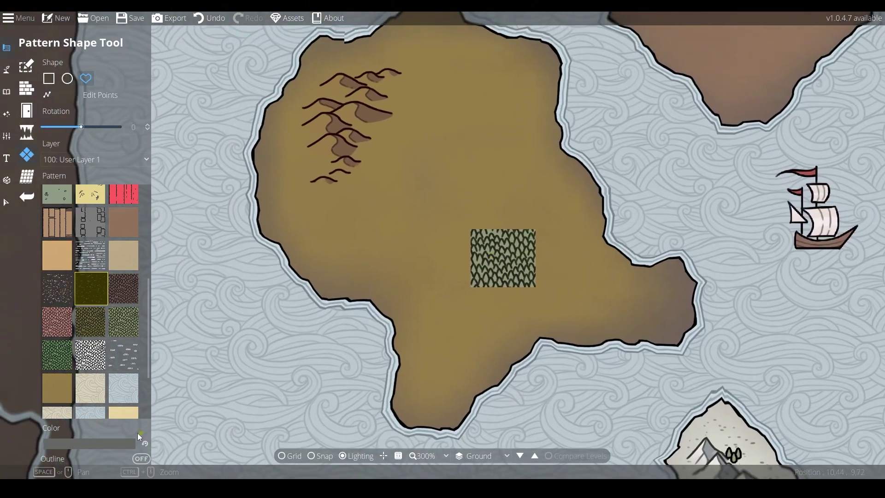
{"action": "left_click", "coordinate": [133, 444]}
{"action": "left_click", "coordinate": [131, 342]}
{"action": "left_click", "coordinate": [338, 143]}
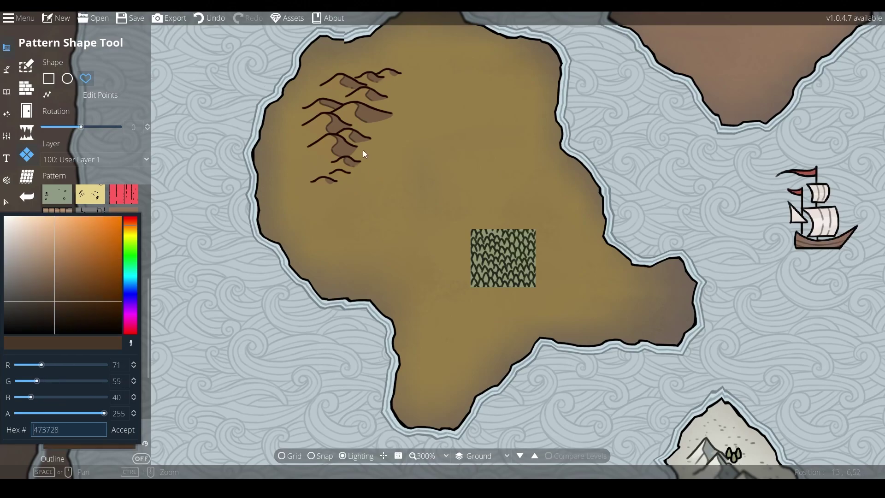
Select the grass tuft pattern and set its color to the dark brown sampled from the large island's hills
{"action": "left_click", "coordinate": [86, 155]}
{"action": "left_click", "coordinate": [92, 407]}
{"action": "left_click", "coordinate": [112, 350]}
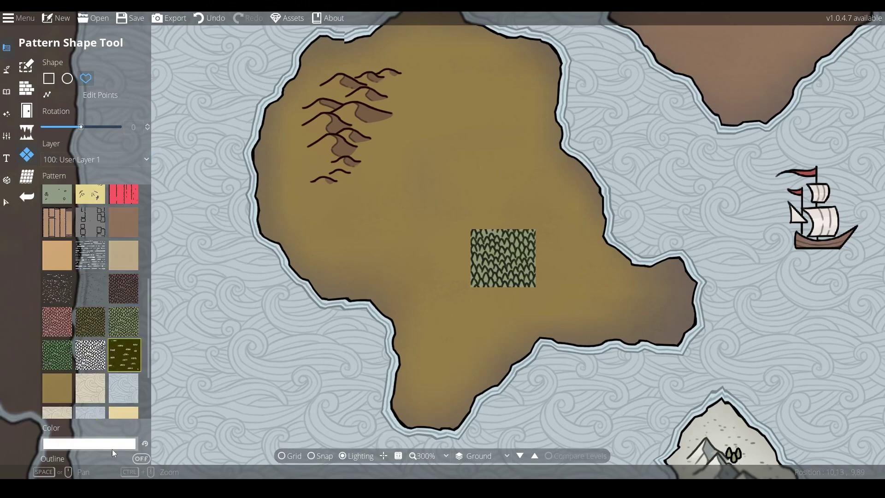
{"action": "left_click", "coordinate": [113, 447]}
{"action": "left_click", "coordinate": [132, 343]}
{"action": "left_click", "coordinate": [337, 142]}
Draw a custom-shaped patch of brown grass tufts directly east of the hills on the large island
{"action": "left_click", "coordinate": [396, 118]}
{"action": "left_click", "coordinate": [374, 124]}
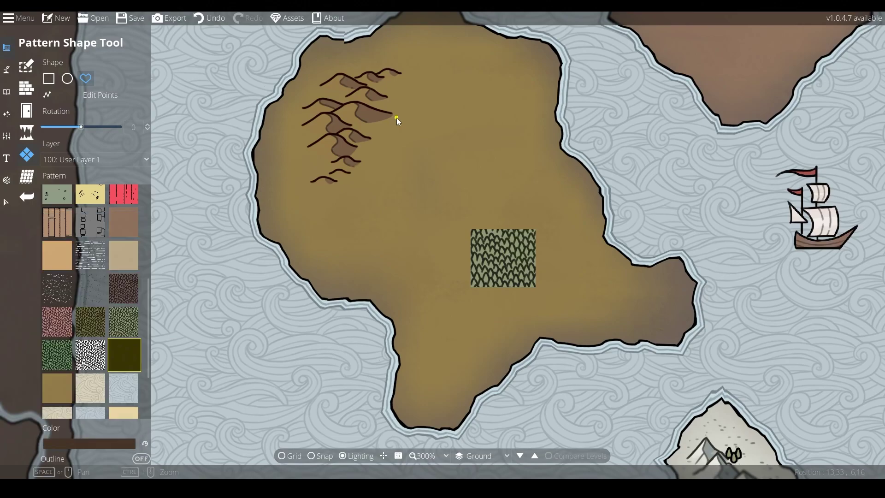
{"action": "left_click", "coordinate": [463, 177]}
{"action": "left_click", "coordinate": [481, 151]}
{"action": "left_click", "coordinate": [440, 93]}
{"action": "right_click", "coordinate": [406, 99]}
{"action": "left_click_drag", "start_coordinate": [415, 114], "coordinate": [428, 213]}
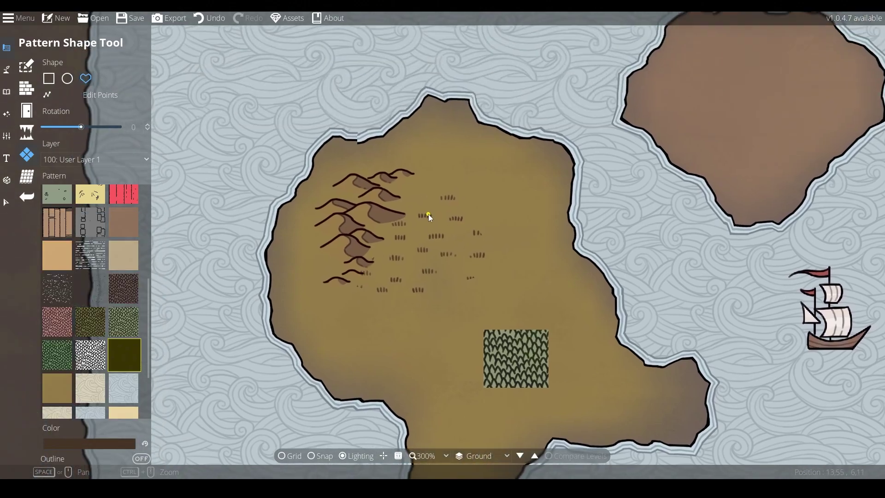
Widen the grass patch by moving its edge points, and choose the sparse speckle pattern with the custom shape
{"action": "left_click", "coordinate": [97, 92]}
{"action": "left_click", "coordinate": [463, 222]}
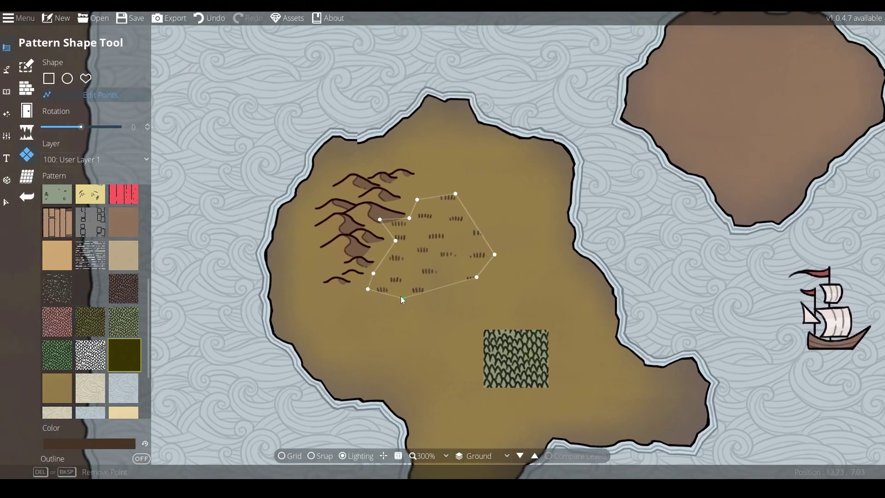
{"action": "left_click_drag", "start_coordinate": [477, 226], "coordinate": [493, 226]}
{"action": "left_click_drag", "start_coordinate": [438, 196], "coordinate": [439, 188]}
{"action": "left_click_drag", "start_coordinate": [467, 204], "coordinate": [473, 190]}
{"action": "left_click", "coordinate": [92, 291]}
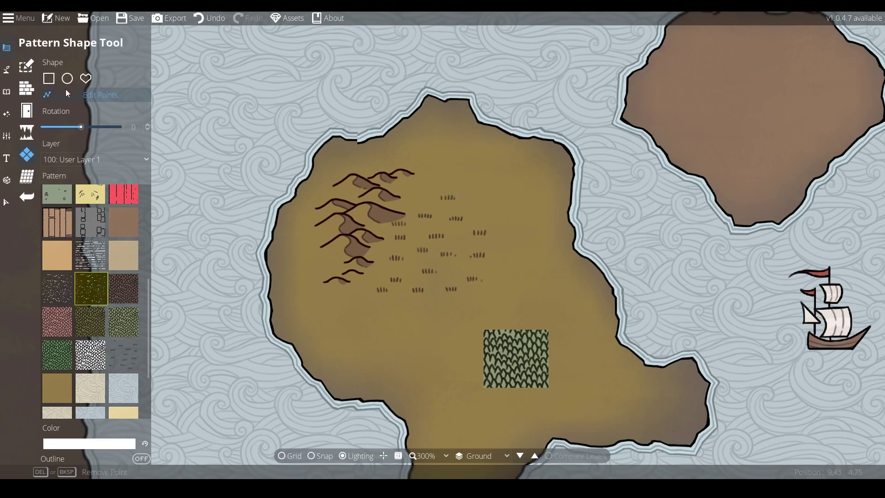
{"action": "left_click", "coordinate": [86, 78]}
Try drawing a speckle-patterned custom shape around the grass patch, and undo it
{"action": "left_click", "coordinate": [425, 172]}
{"action": "left_click", "coordinate": [371, 292]}
{"action": "left_click", "coordinate": [322, 310]}
{"action": "left_click", "coordinate": [430, 360]}
{"action": "left_click", "coordinate": [525, 249]}
{"action": "right_click", "coordinate": [502, 203]}
{"action": "key", "text": "ctrl+z"}
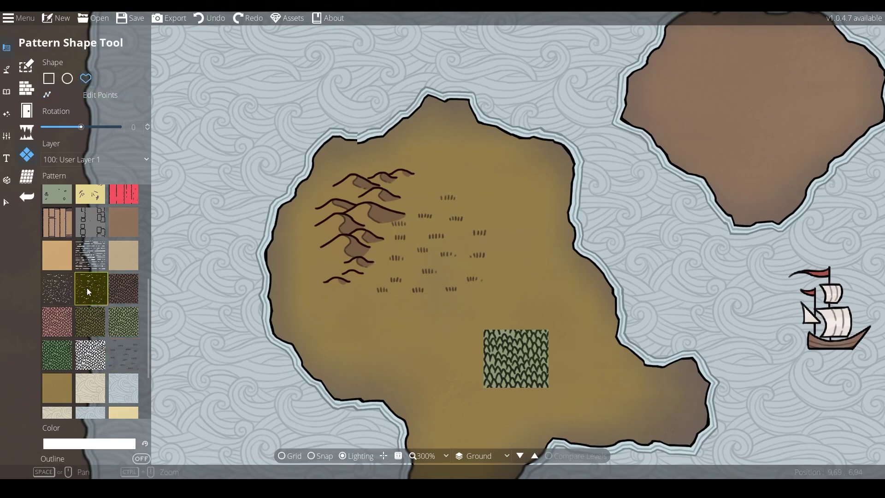
Sample the grass tufts' dark brown as the pattern color and draw a custom speckle shape over and around the grass patch
{"action": "left_click", "coordinate": [119, 441]}
{"action": "left_click", "coordinate": [133, 343]}
{"action": "left_click", "coordinate": [441, 198]}
{"action": "left_click", "coordinate": [432, 186]}
{"action": "left_click", "coordinate": [358, 275]}
{"action": "left_click", "coordinate": [379, 315]}
{"action": "left_click", "coordinate": [485, 322]}
{"action": "right_click", "coordinate": [542, 264]}
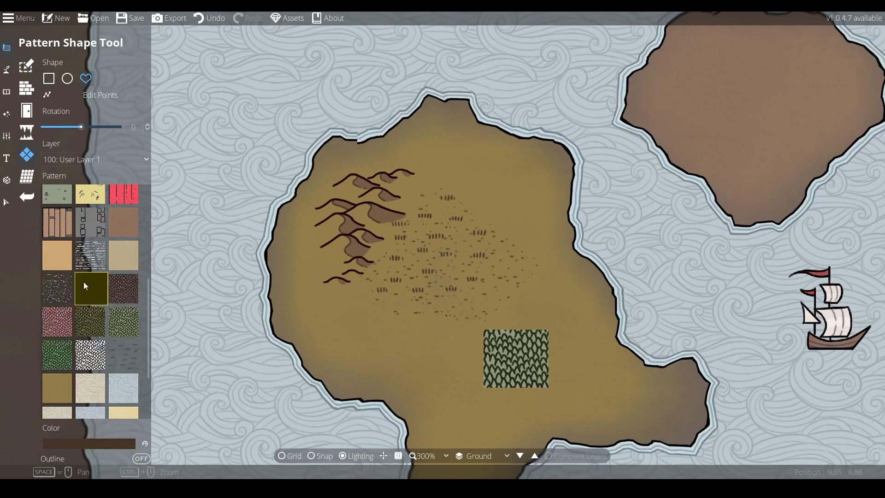
Extend the speckled ground with a second custom shape along the south, east and north of the grass patch
{"action": "left_click", "coordinate": [412, 342]}
{"action": "left_click", "coordinate": [461, 332]}
{"action": "left_click", "coordinate": [543, 296]}
{"action": "left_click", "coordinate": [545, 244]}
{"action": "left_click", "coordinate": [521, 196]}
{"action": "double_click", "coordinate": [499, 163]}
{"action": "scroll", "coordinate": [502, 237], "scroll_direction": "down", "scroll_amount": 5}
{"action": "scroll", "coordinate": [494, 232], "scroll_direction": "up", "scroll_amount": 4}
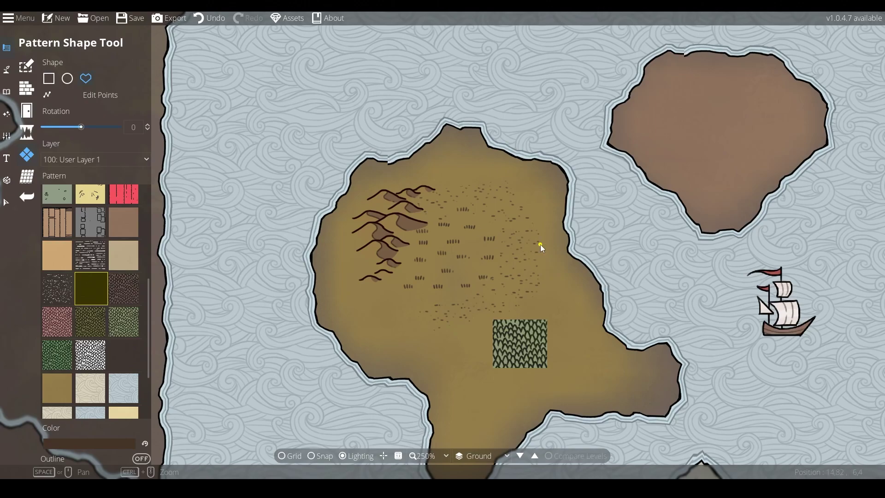
Draw a winding river from the large island's southwest coast inland with the Path Tool, using the thin blue river path
{"action": "left_click", "coordinate": [6, 91]}
{"action": "left_click", "coordinate": [7, 47]}
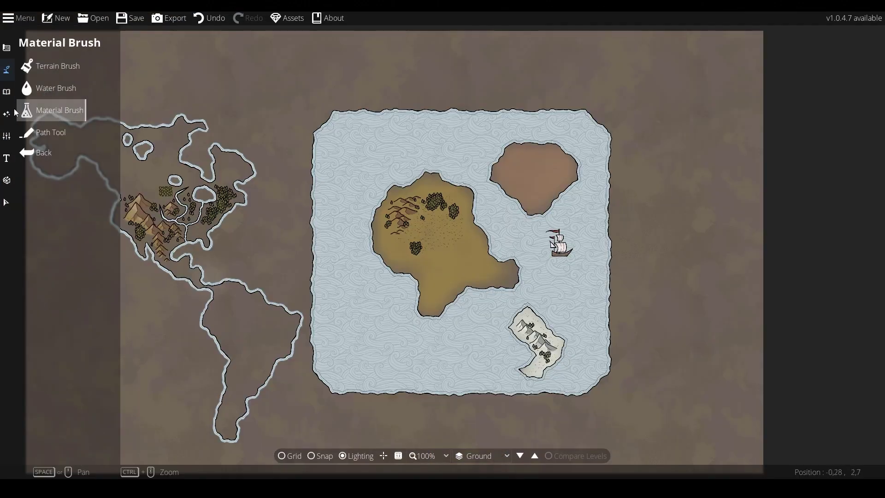
{"action": "left_click", "coordinate": [35, 134]}
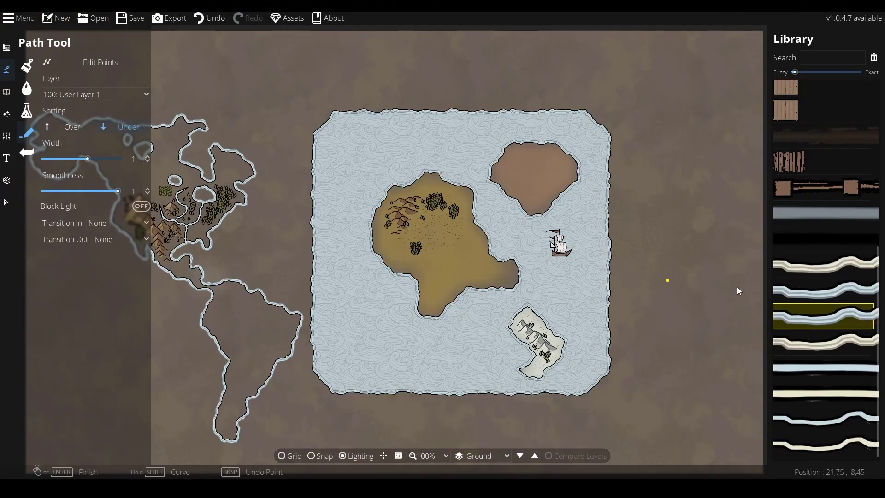
{"action": "left_click", "coordinate": [848, 414]}
{"action": "scroll", "coordinate": [476, 278], "scroll_direction": "up", "scroll_amount": 5}
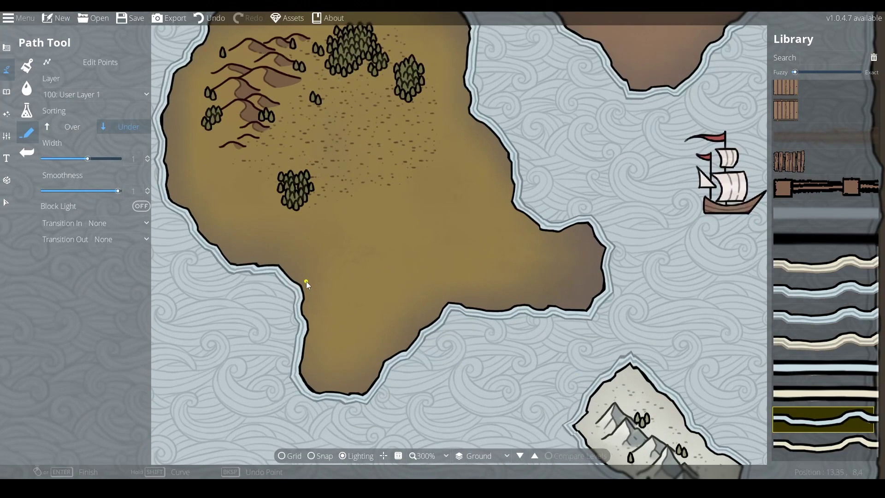
{"action": "left_click_drag", "start_coordinate": [306, 281], "coordinate": [476, 344]}
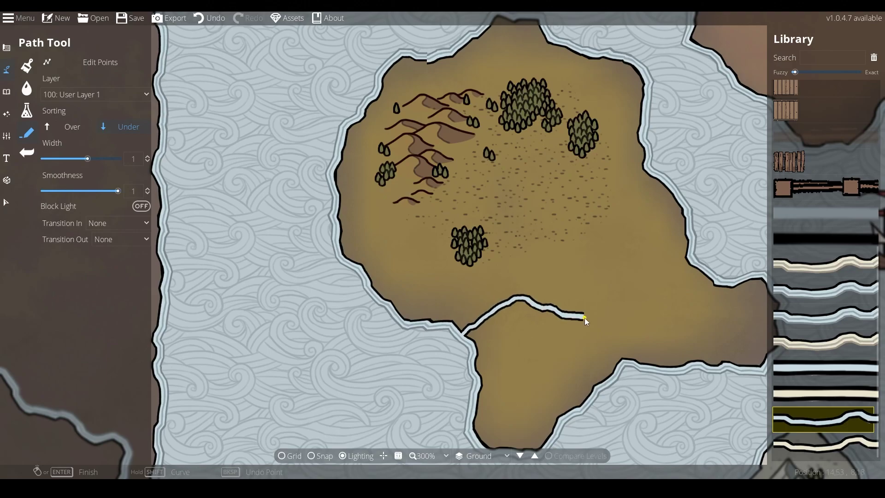
Set the path sorting to Over and draw a forked tributary off the river, with one branch reaching the hills
{"action": "left_click", "coordinate": [83, 130]}
{"action": "left_click", "coordinate": [493, 309]}
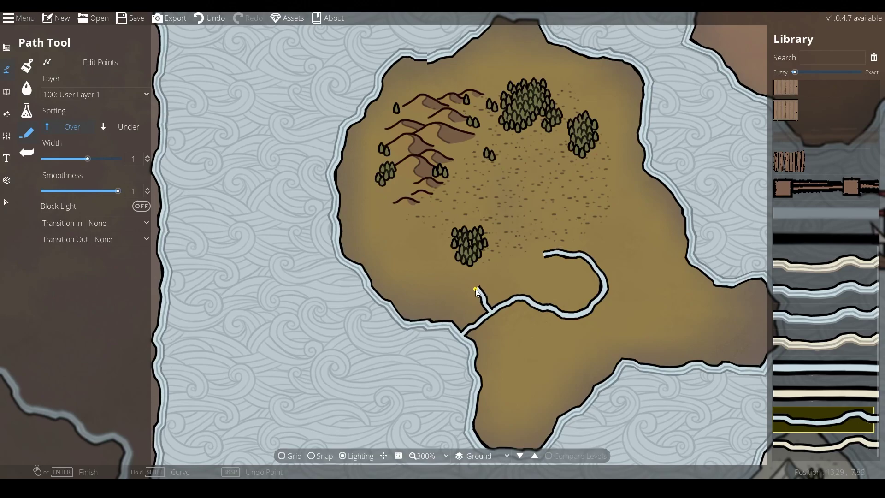
{"action": "left_click", "coordinate": [436, 286]}
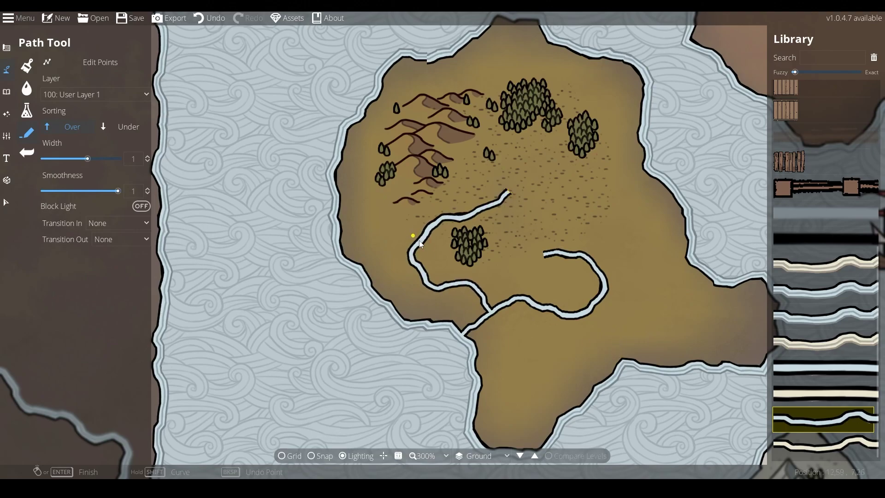
{"action": "scroll", "coordinate": [418, 241], "scroll_direction": "up", "scroll_amount": 1}
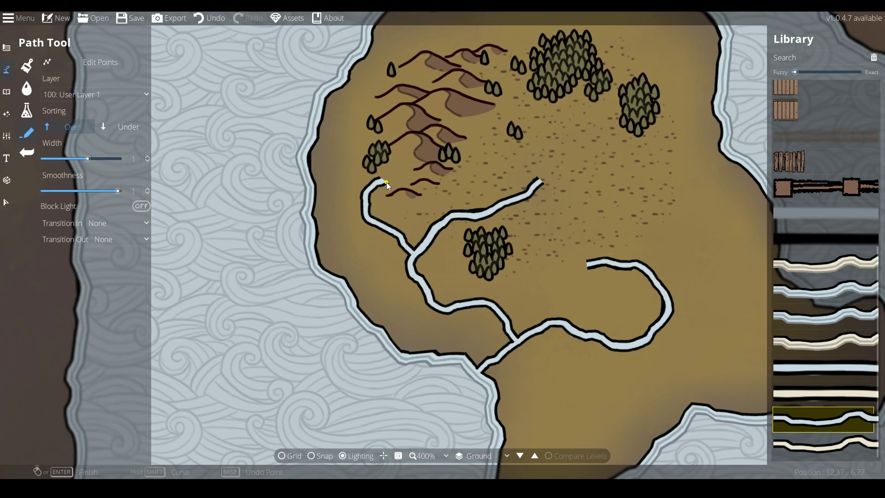
Place a tapered river end from the River tag at the inland end of the eastern river
{"action": "left_click", "coordinate": [6, 92]}
{"action": "left_click", "coordinate": [27, 67]}
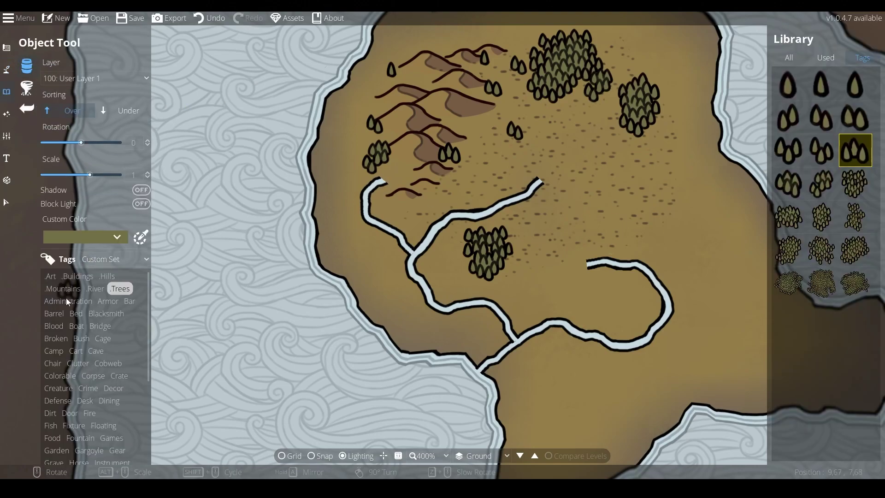
{"action": "left_click", "coordinate": [96, 289]}
{"action": "left_click", "coordinate": [788, 84]}
{"action": "scroll", "coordinate": [584, 263], "scroll_direction": "down", "scroll_amount": 5}
{"action": "scroll", "coordinate": [586, 265], "scroll_direction": "down", "scroll_amount": 2}
{"action": "left_click", "coordinate": [585, 264]}
Place rotated tapered ends on the other two river branches, using a rotation of 65 for the one by the hills
{"action": "scroll", "coordinate": [548, 176], "scroll_direction": "up", "scroll_amount": 10}
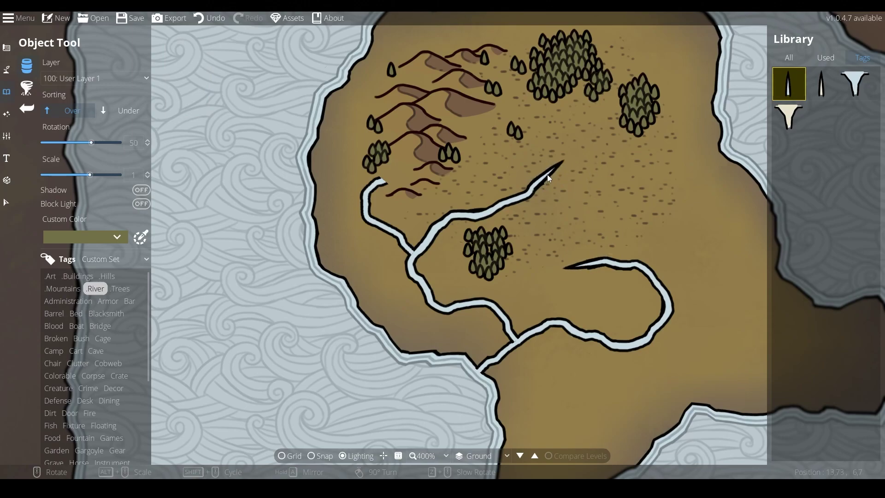
{"action": "left_click", "coordinate": [389, 179]}
{"action": "scroll", "coordinate": [615, 233], "scroll_direction": "down", "scroll_amount": 3}
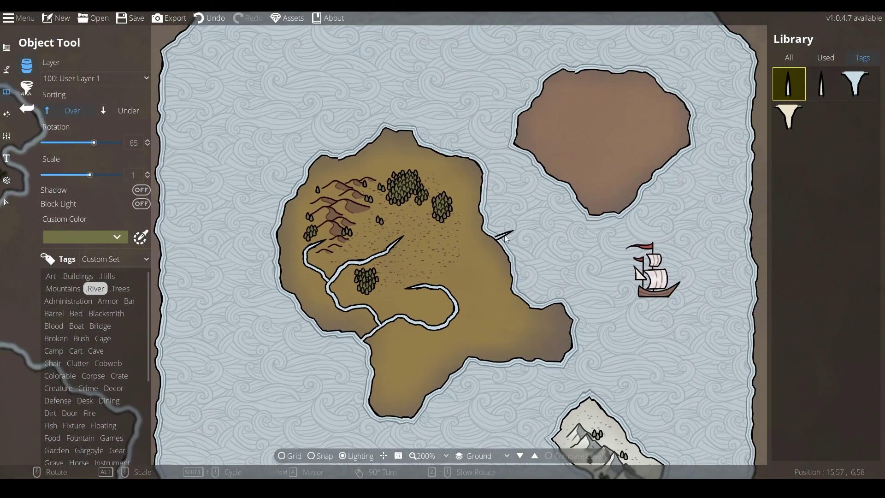
{"action": "scroll", "coordinate": [539, 231], "scroll_direction": "down", "scroll_amount": 3}
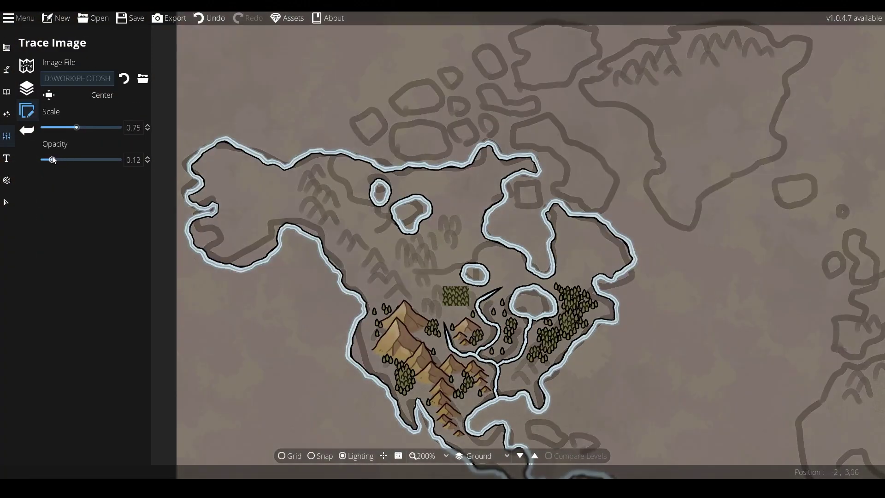
Lower the trace image's opacity to 0.07 and return to the Path Tool with the wide blue coastline path for the eastern continent
{"action": "left_click_drag", "start_coordinate": [51, 159], "coordinate": [49, 159]}
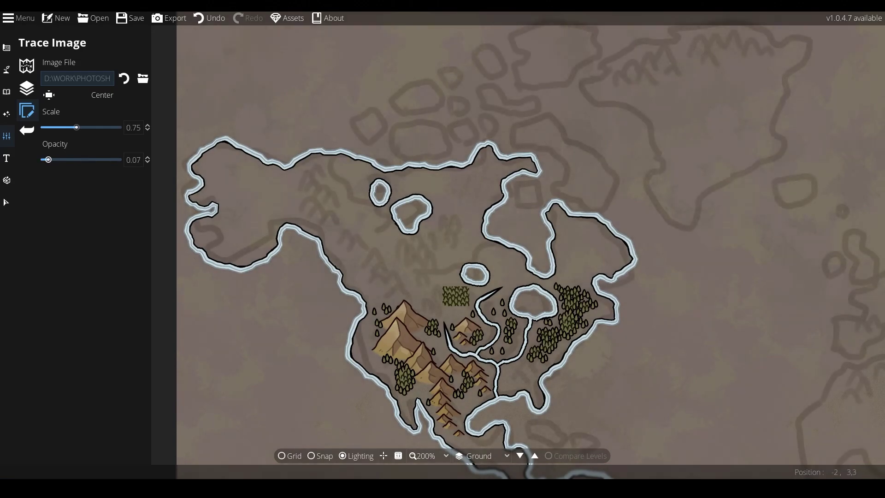
{"action": "left_click_drag", "start_coordinate": [427, 114], "coordinate": [398, 100]}
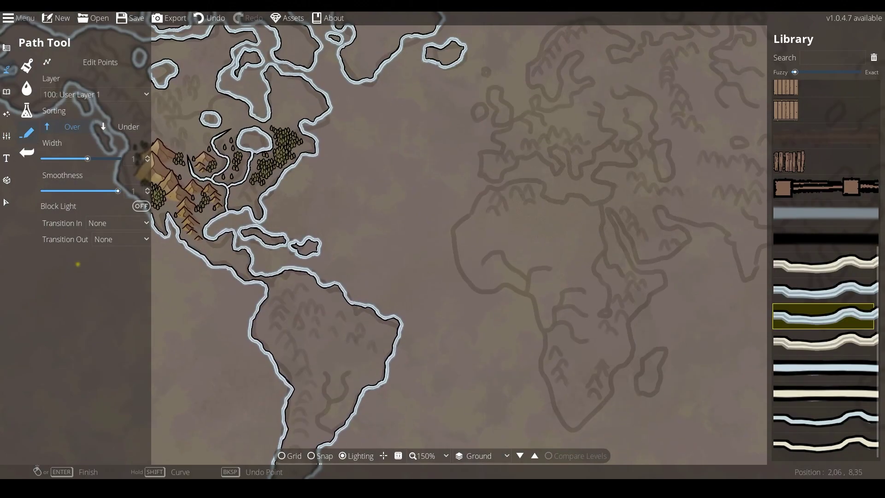
{"action": "scroll", "coordinate": [480, 203], "scroll_direction": "up", "scroll_amount": 2}
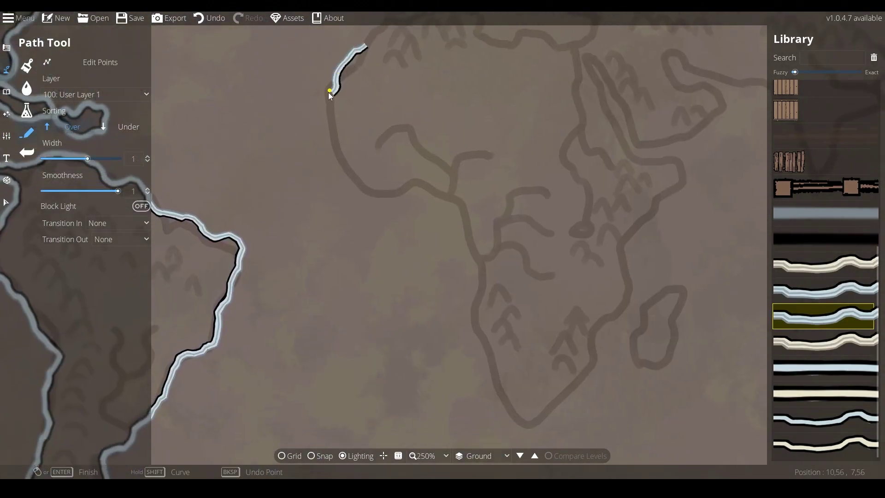
Trace the eastern continent's coastline from the northwest African shore around Africa, Arabia and India to the Southeast Asian peninsula
{"action": "mouse_move", "coordinate": [341, 158]}
{"action": "left_mouse_down"}
{"action": "mouse_move", "coordinate": [352, 200]}
{"action": "mouse_move", "coordinate": [420, 201]}
{"action": "left_mouse_up"}
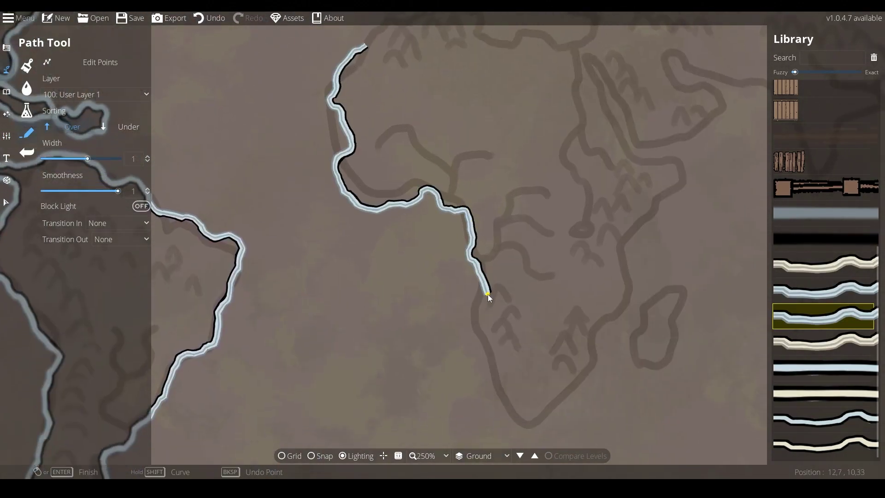
{"action": "mouse_move", "coordinate": [488, 295]}
{"action": "left_mouse_down"}
{"action": "mouse_move", "coordinate": [487, 351]}
{"action": "mouse_move", "coordinate": [505, 391]}
{"action": "left_mouse_up"}
{"action": "mouse_move", "coordinate": [575, 405]}
{"action": "left_mouse_down"}
{"action": "mouse_move", "coordinate": [616, 318]}
{"action": "mouse_move", "coordinate": [631, 255]}
{"action": "mouse_move", "coordinate": [685, 155]}
{"action": "mouse_move", "coordinate": [647, 152]}
{"action": "mouse_move", "coordinate": [618, 132]}
{"action": "mouse_move", "coordinate": [585, 60]}
{"action": "mouse_move", "coordinate": [608, 58]}
{"action": "left_mouse_up"}
{"action": "mouse_move", "coordinate": [629, 136]}
{"action": "left_mouse_down"}
{"action": "mouse_move", "coordinate": [703, 131]}
{"action": "mouse_move", "coordinate": [718, 88]}
{"action": "mouse_move", "coordinate": [692, 79]}
{"action": "mouse_move", "coordinate": [674, 49]}
{"action": "mouse_move", "coordinate": [396, 193]}
{"action": "mouse_move", "coordinate": [429, 221]}
{"action": "mouse_move", "coordinate": [479, 216]}
{"action": "mouse_move", "coordinate": [505, 274]}
{"action": "left_mouse_up"}
{"action": "mouse_move", "coordinate": [602, 239]}
{"action": "left_mouse_down"}
{"action": "mouse_move", "coordinate": [514, 233]}
{"action": "mouse_move", "coordinate": [507, 220]}
{"action": "mouse_move", "coordinate": [530, 251]}
{"action": "left_mouse_up"}
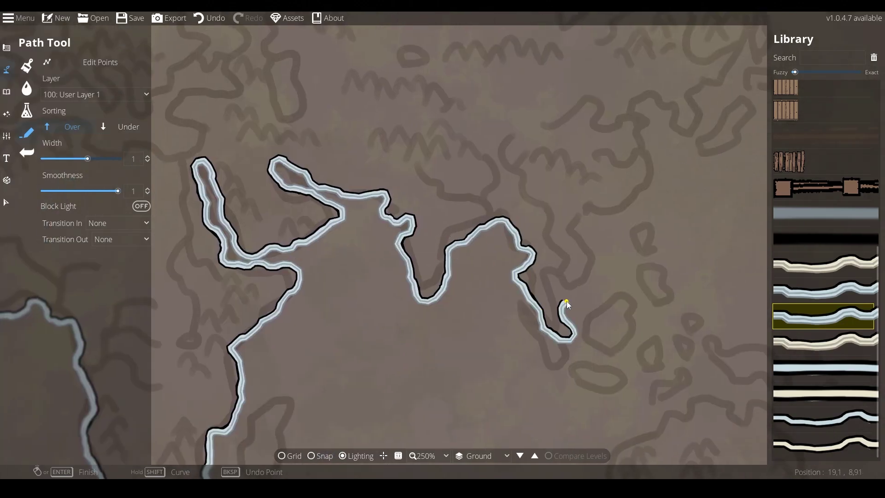
Continue the coastline up Asia's Pacific side, tracing the Korean and Kamchatka peninsulas toward the far northeast
{"action": "mouse_move", "coordinate": [566, 303]}
{"action": "left_mouse_down"}
{"action": "mouse_move", "coordinate": [559, 263]}
{"action": "mouse_move", "coordinate": [603, 260]}
{"action": "left_mouse_up"}
{"action": "left_click_drag", "start_coordinate": [604, 221], "coordinate": [487, 287]}
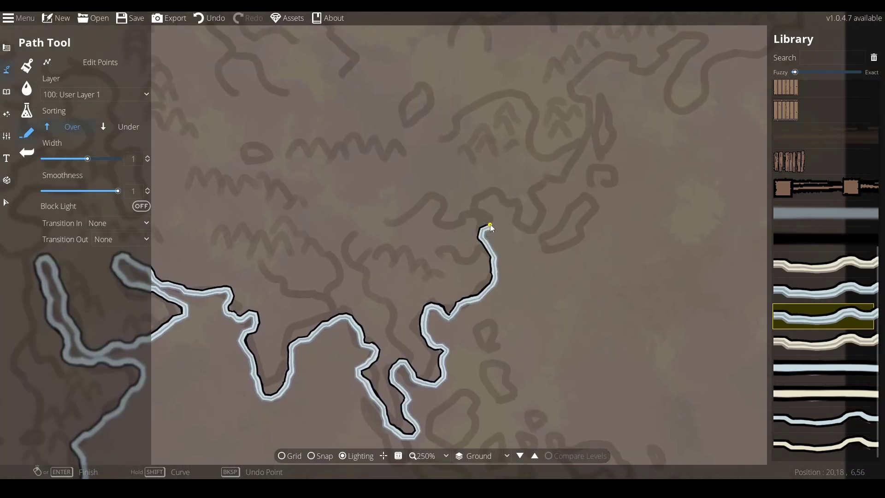
{"action": "mouse_move", "coordinate": [507, 205]}
{"action": "left_mouse_down"}
{"action": "mouse_move", "coordinate": [540, 199]}
{"action": "mouse_move", "coordinate": [542, 181]}
{"action": "mouse_move", "coordinate": [437, 280]}
{"action": "mouse_move", "coordinate": [467, 191]}
{"action": "left_mouse_up"}
{"action": "left_click_drag", "start_coordinate": [538, 191], "coordinate": [532, 257]}
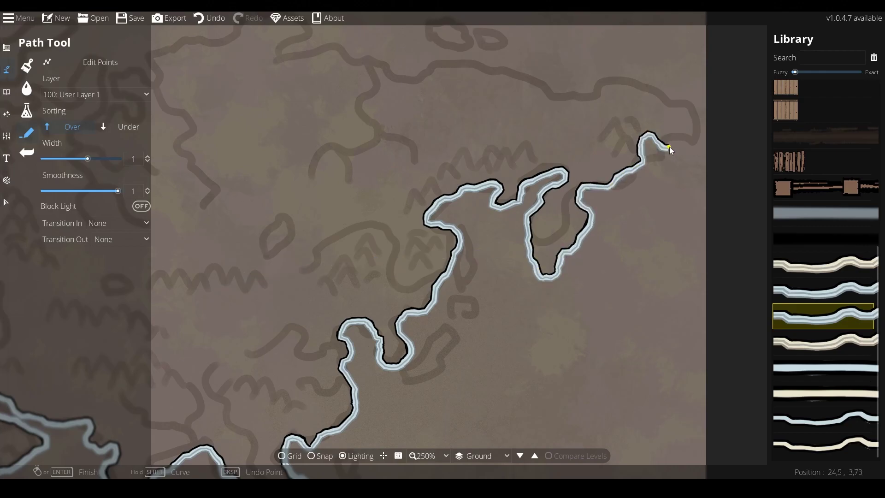
Continue the coastline around the northeastern tip and westward along the traced Arctic coast, following its deep inlets and narrow peninsulas
{"action": "mouse_move", "coordinate": [666, 146]}
{"action": "left_mouse_down"}
{"action": "mouse_move", "coordinate": [656, 88]}
{"action": "mouse_move", "coordinate": [600, 81]}
{"action": "left_mouse_up"}
{"action": "mouse_move", "coordinate": [555, 99]}
{"action": "left_mouse_down"}
{"action": "mouse_move", "coordinate": [572, 183]}
{"action": "mouse_move", "coordinate": [550, 211]}
{"action": "mouse_move", "coordinate": [478, 203]}
{"action": "left_mouse_up"}
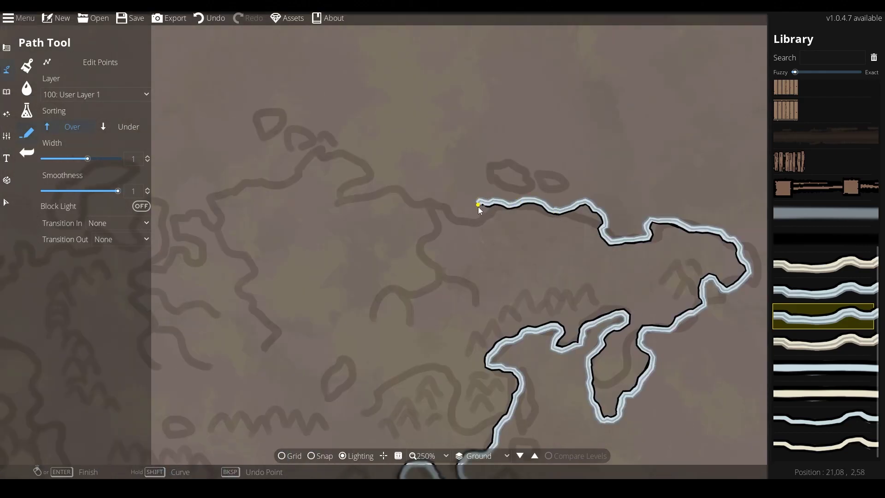
{"action": "mouse_move", "coordinate": [408, 192]}
{"action": "left_mouse_down"}
{"action": "mouse_move", "coordinate": [351, 204]}
{"action": "mouse_move", "coordinate": [334, 198]}
{"action": "mouse_move", "coordinate": [379, 168]}
{"action": "mouse_move", "coordinate": [340, 160]}
{"action": "left_mouse_up"}
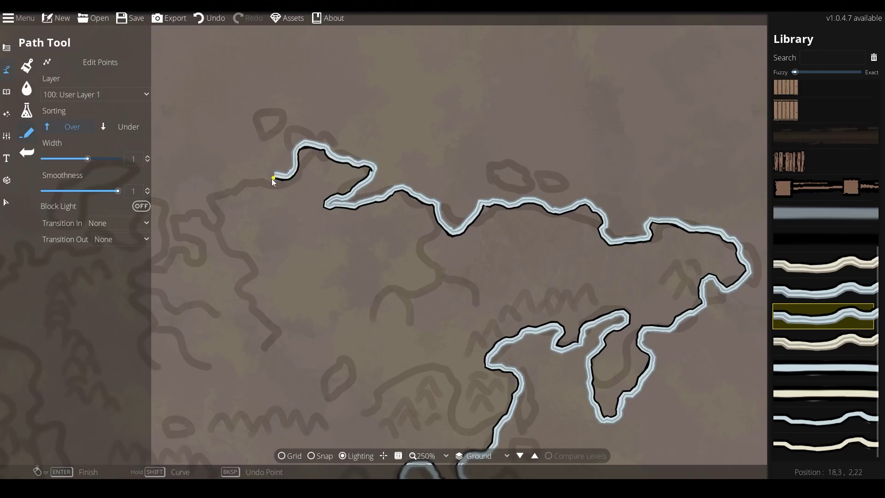
{"action": "left_click", "coordinate": [275, 177]}
{"action": "left_click_drag", "start_coordinate": [245, 188], "coordinate": [542, 237]}
{"action": "left_click", "coordinate": [522, 235]}
{"action": "mouse_move", "coordinate": [483, 312]}
{"action": "left_mouse_down"}
{"action": "mouse_move", "coordinate": [442, 322]}
{"action": "mouse_move", "coordinate": [459, 284]}
{"action": "mouse_move", "coordinate": [432, 260]}
{"action": "left_mouse_up"}
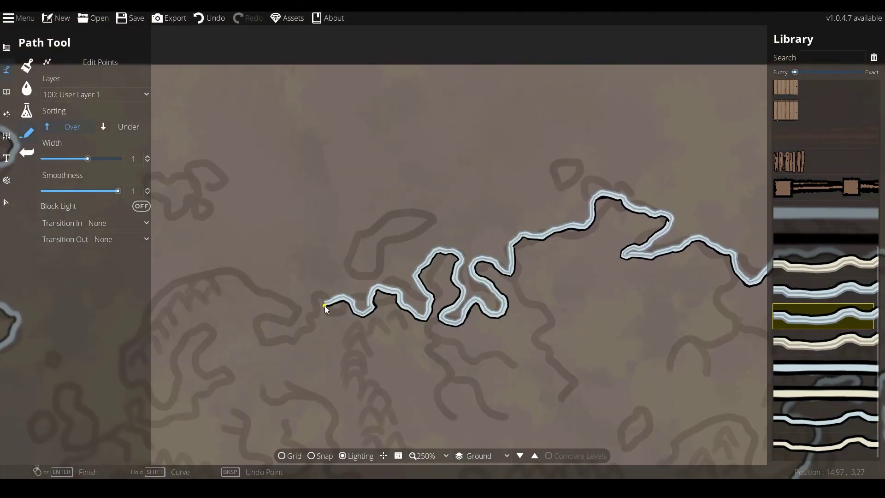
Trace the coastline around the Scandinavian peninsula and into the narrow inland sea on its southern side
{"action": "mouse_move", "coordinate": [324, 306]}
{"action": "left_mouse_down"}
{"action": "mouse_move", "coordinate": [309, 321]}
{"action": "mouse_move", "coordinate": [243, 329]}
{"action": "left_mouse_up"}
{"action": "mouse_move", "coordinate": [270, 288]}
{"action": "left_mouse_down"}
{"action": "mouse_move", "coordinate": [428, 269]}
{"action": "mouse_move", "coordinate": [370, 266]}
{"action": "mouse_move", "coordinate": [306, 339]}
{"action": "left_mouse_up"}
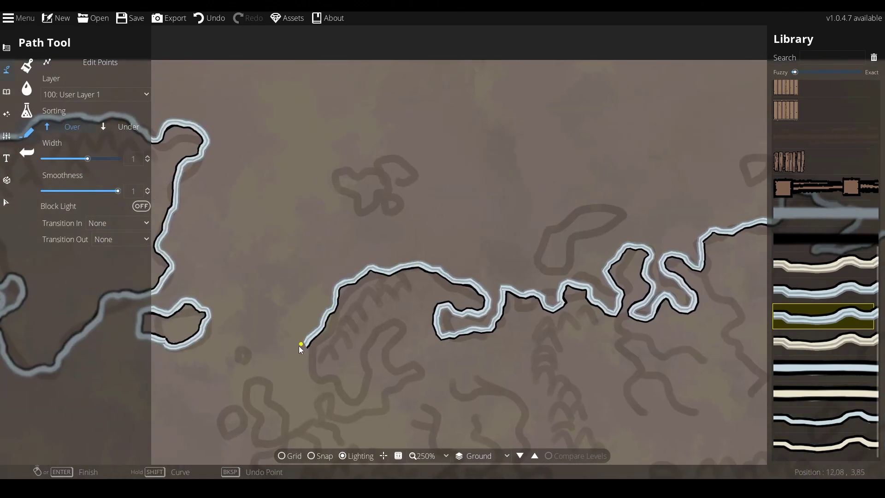
{"action": "mouse_move", "coordinate": [347, 399]}
{"action": "left_mouse_down"}
{"action": "mouse_move", "coordinate": [373, 369]}
{"action": "mouse_move", "coordinate": [371, 339]}
{"action": "left_mouse_up"}
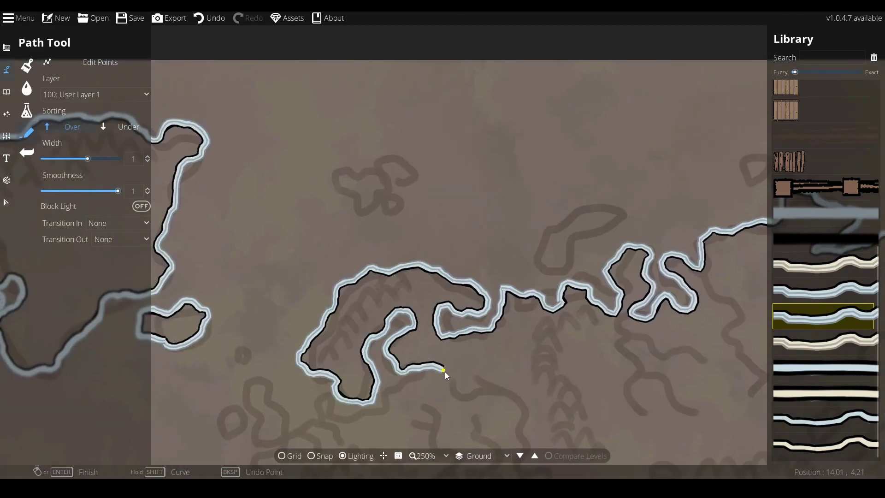
{"action": "left_click_drag", "start_coordinate": [438, 368], "coordinate": [480, 302]}
Trace the western European and Mediterranean coasts, bringing the coastline back along North Africa toward its starting point
{"action": "mouse_move", "coordinate": [418, 284]}
{"action": "left_mouse_down"}
{"action": "mouse_move", "coordinate": [408, 314]}
{"action": "mouse_move", "coordinate": [343, 377]}
{"action": "mouse_move", "coordinate": [363, 432]}
{"action": "mouse_move", "coordinate": [416, 381]}
{"action": "mouse_move", "coordinate": [466, 423]}
{"action": "mouse_move", "coordinate": [473, 363]}
{"action": "mouse_move", "coordinate": [518, 408]}
{"action": "mouse_move", "coordinate": [541, 274]}
{"action": "left_mouse_up"}
{"action": "left_click", "coordinate": [528, 369]}
{"action": "left_click", "coordinate": [558, 373]}
{"action": "left_click", "coordinate": [577, 358]}
{"action": "left_click", "coordinate": [597, 406]}
{"action": "left_click", "coordinate": [545, 400]}
{"action": "left_click", "coordinate": [528, 289]}
{"action": "mouse_move", "coordinate": [545, 320]}
{"action": "left_mouse_down"}
{"action": "mouse_move", "coordinate": [452, 324]}
{"action": "mouse_move", "coordinate": [426, 305]}
{"action": "mouse_move", "coordinate": [361, 308]}
{"action": "left_mouse_up"}
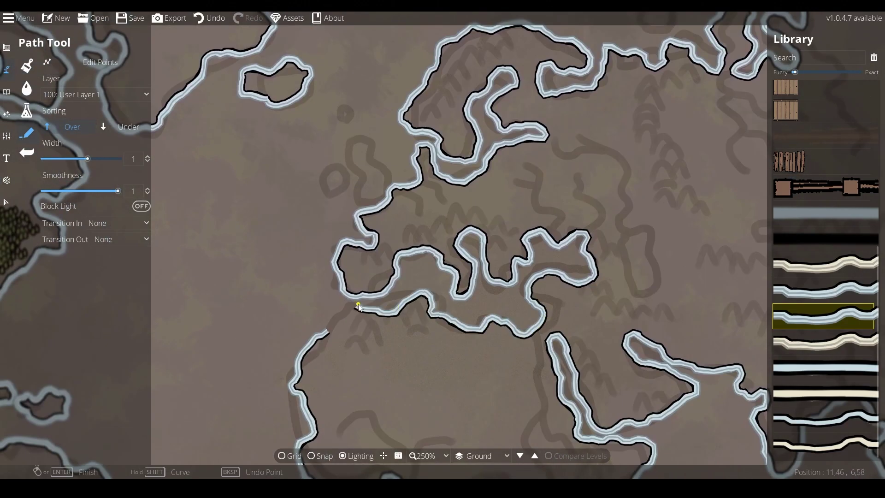
{"action": "scroll", "coordinate": [387, 221], "scroll_direction": "down", "scroll_amount": 4}
{"action": "scroll", "coordinate": [403, 194], "scroll_direction": "up", "scroll_amount": 6}
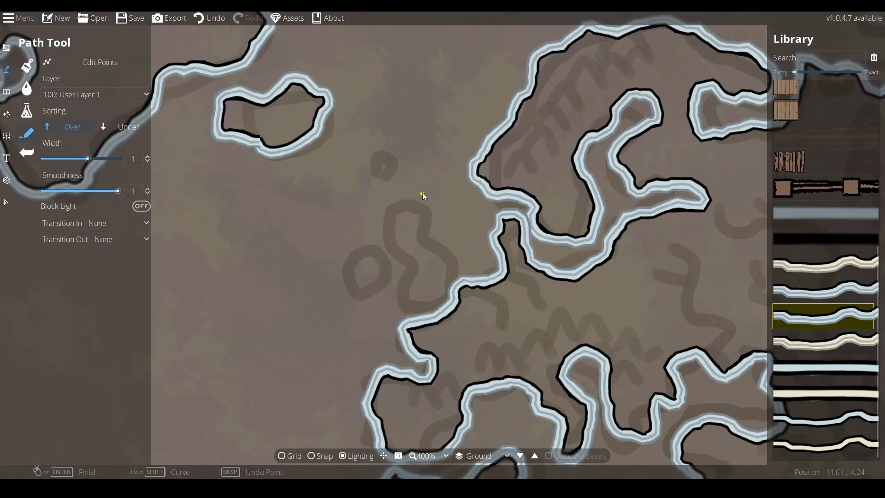
{"action": "mouse_move", "coordinate": [432, 229]}
{"action": "left_mouse_down"}
{"action": "mouse_move", "coordinate": [452, 274]}
{"action": "mouse_move", "coordinate": [410, 297]}
{"action": "left_mouse_up"}
{"action": "key", "text": "BackSpace"}
{"action": "key", "text": "BackSpace"}
{"action": "key", "text": "BackSpace"}
{"action": "key", "text": "BackSpace"}
{"action": "key", "text": "BackSpace"}
{"action": "key", "text": "BackSpace"}
Outline the two British islands and the tiny island north of them with the blue coastline path
{"action": "mouse_move", "coordinate": [400, 203]}
{"action": "left_mouse_down"}
{"action": "mouse_move", "coordinate": [384, 224]}
{"action": "mouse_move", "coordinate": [400, 270]}
{"action": "mouse_move", "coordinate": [440, 295]}
{"action": "mouse_move", "coordinate": [429, 242]}
{"action": "mouse_move", "coordinate": [397, 186]}
{"action": "mouse_move", "coordinate": [394, 211]}
{"action": "left_mouse_up"}
{"action": "mouse_move", "coordinate": [368, 301]}
{"action": "left_mouse_down"}
{"action": "mouse_move", "coordinate": [363, 242]}
{"action": "mouse_move", "coordinate": [365, 253]}
{"action": "mouse_move", "coordinate": [342, 261]}
{"action": "mouse_move", "coordinate": [334, 308]}
{"action": "mouse_move", "coordinate": [368, 297]}
{"action": "left_mouse_up"}
{"action": "left_click_drag", "start_coordinate": [408, 212], "coordinate": [430, 263]}
{"action": "mouse_move", "coordinate": [402, 188]}
{"action": "left_mouse_down"}
{"action": "mouse_move", "coordinate": [396, 193]}
{"action": "mouse_move", "coordinate": [420, 185]}
{"action": "mouse_move", "coordinate": [399, 195]}
{"action": "left_mouse_up"}
Outline the group of three small islands in the sea north of Scandinavia
{"action": "mouse_move", "coordinate": [311, 157]}
{"action": "left_mouse_down"}
{"action": "mouse_move", "coordinate": [68, 263]}
{"action": "mouse_move", "coordinate": [102, 390]}
{"action": "left_mouse_up"}
{"action": "mouse_move", "coordinate": [336, 139]}
{"action": "left_mouse_down"}
{"action": "mouse_move", "coordinate": [352, 189]}
{"action": "mouse_move", "coordinate": [444, 185]}
{"action": "mouse_move", "coordinate": [387, 144]}
{"action": "mouse_move", "coordinate": [336, 147]}
{"action": "left_mouse_up"}
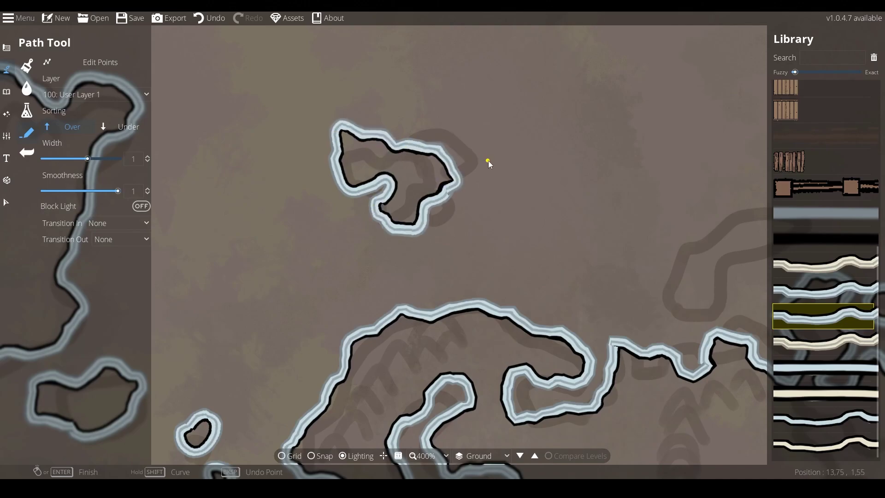
{"action": "mouse_move", "coordinate": [476, 122]}
{"action": "left_mouse_down"}
{"action": "mouse_move", "coordinate": [439, 137]}
{"action": "mouse_move", "coordinate": [459, 163]}
{"action": "left_mouse_up"}
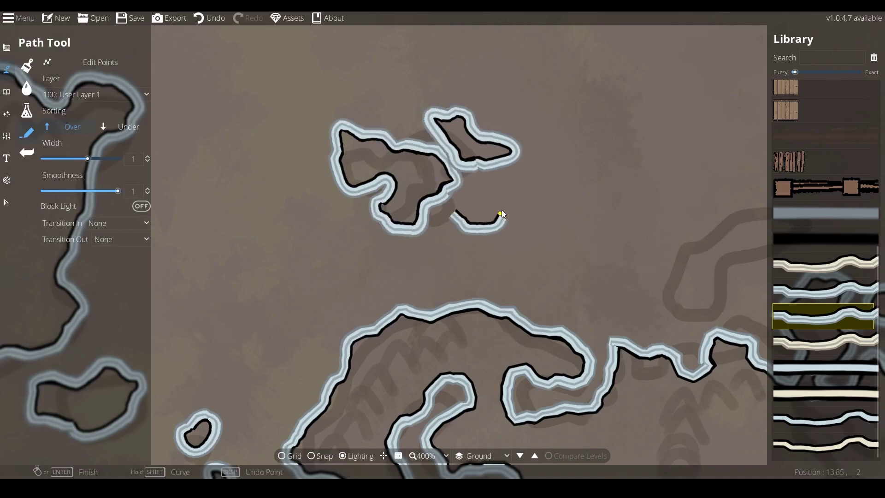
Outline the long curved island just off the western part of the Arctic coast
{"action": "mouse_move", "coordinate": [623, 232]}
{"action": "left_mouse_down"}
{"action": "mouse_move", "coordinate": [266, 228]}
{"action": "mouse_move", "coordinate": [289, 231]}
{"action": "left_mouse_up"}
{"action": "mouse_move", "coordinate": [358, 249]}
{"action": "left_mouse_down"}
{"action": "mouse_move", "coordinate": [347, 261]}
{"action": "mouse_move", "coordinate": [376, 317]}
{"action": "left_mouse_up"}
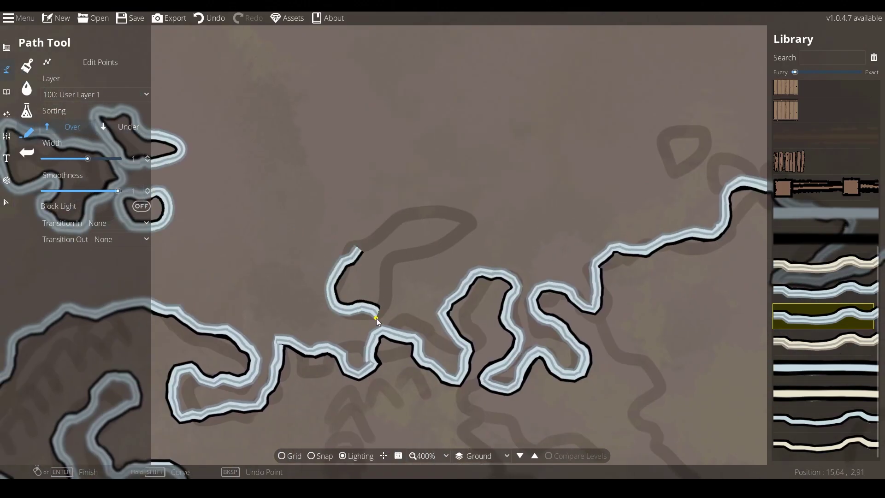
{"action": "mouse_move", "coordinate": [391, 257]}
{"action": "left_mouse_down"}
{"action": "mouse_move", "coordinate": [519, 191]}
{"action": "mouse_move", "coordinate": [357, 253]}
{"action": "left_mouse_up"}
Outline a cluster of five islands off the central Arctic coast, undoing a misdrawn shape along the way
{"action": "key", "text": "Right"}
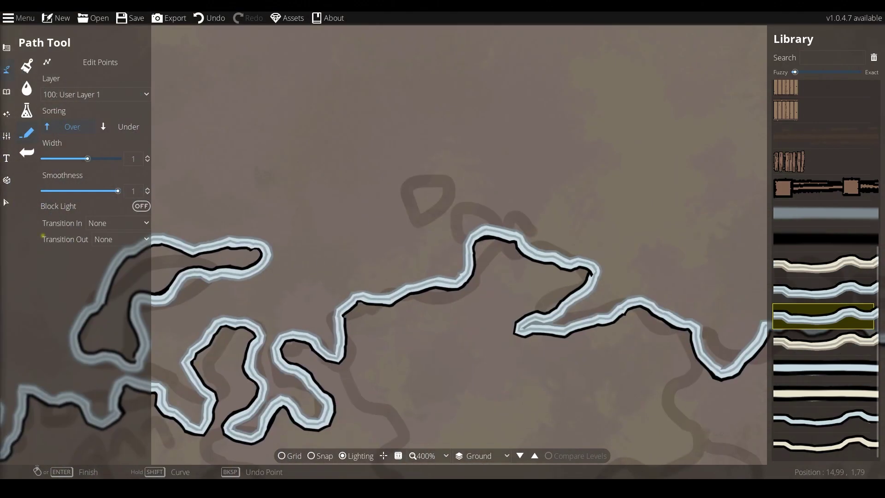
{"action": "mouse_move", "coordinate": [495, 217]}
{"action": "left_mouse_down"}
{"action": "mouse_move", "coordinate": [433, 231]}
{"action": "mouse_move", "coordinate": [432, 245]}
{"action": "left_mouse_up"}
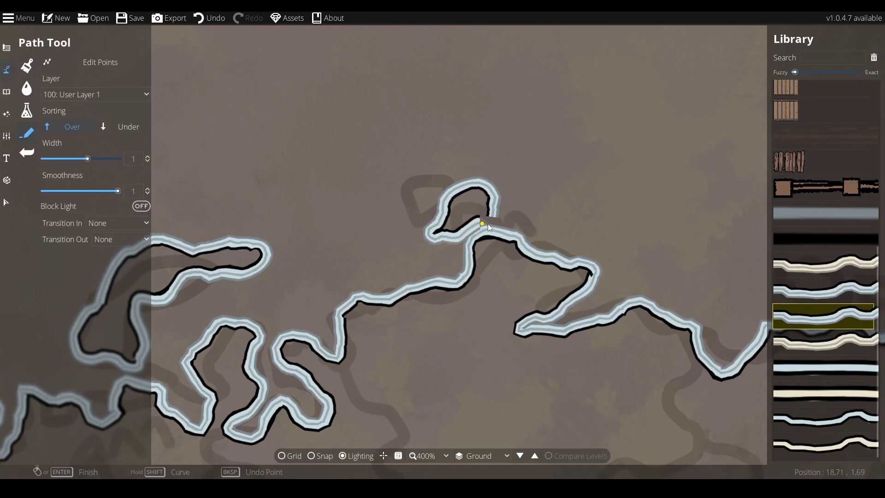
{"action": "mouse_move", "coordinate": [406, 165]}
{"action": "left_mouse_down"}
{"action": "mouse_move", "coordinate": [392, 215]}
{"action": "mouse_move", "coordinate": [404, 163]}
{"action": "mouse_move", "coordinate": [389, 179]}
{"action": "mouse_move", "coordinate": [443, 163]}
{"action": "mouse_move", "coordinate": [382, 126]}
{"action": "mouse_move", "coordinate": [392, 114]}
{"action": "mouse_move", "coordinate": [381, 128]}
{"action": "left_mouse_up"}
{"action": "key", "text": "ctrl+z"}
{"action": "left_click_drag", "start_coordinate": [494, 173], "coordinate": [518, 210]}
{"action": "left_click_drag", "start_coordinate": [363, 242], "coordinate": [368, 226]}
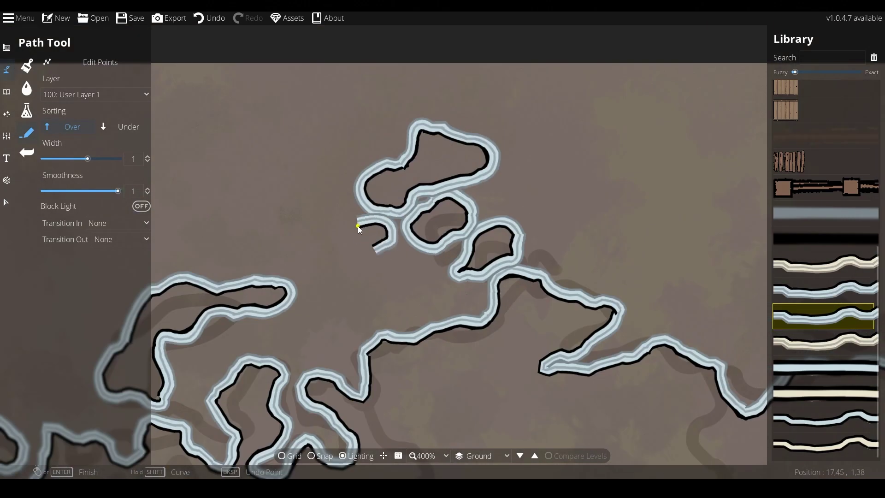
{"action": "key", "text": "Up"}
{"action": "key", "text": "Right"}
{"action": "mouse_move", "coordinate": [437, 278]}
{"action": "left_mouse_down"}
{"action": "mouse_move", "coordinate": [450, 275]}
{"action": "mouse_move", "coordinate": [441, 248]}
{"action": "left_mouse_up"}
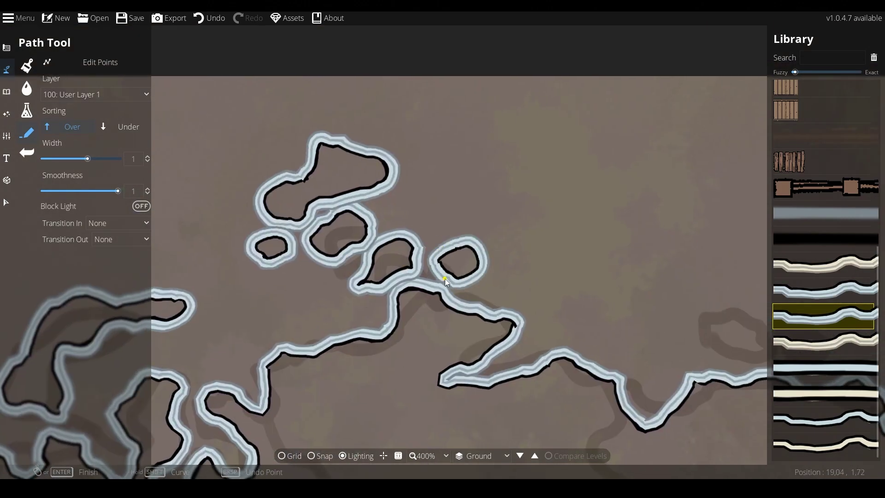
Outline two small neighbouring islands off the eastern Arctic coast and undo the extra outline drawn beside them
{"action": "key", "text": "Right"}
{"action": "key", "text": "Down"}
{"action": "left_click_drag", "start_coordinate": [562, 339], "coordinate": [522, 344]}
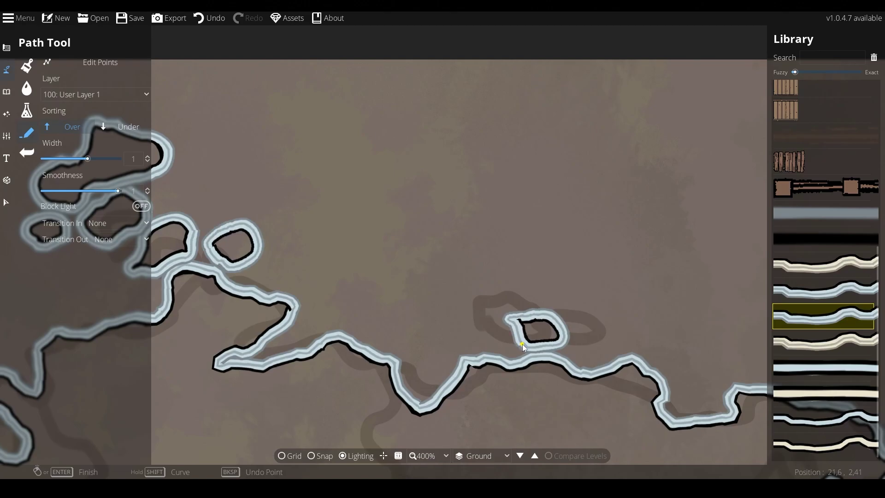
{"action": "left_click_drag", "start_coordinate": [516, 276], "coordinate": [491, 305]}
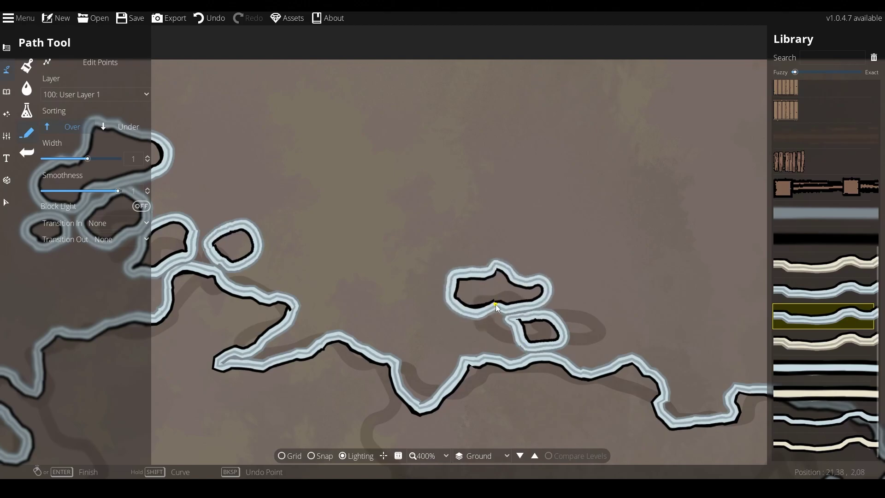
{"action": "mouse_move", "coordinate": [573, 297]}
{"action": "left_mouse_down"}
{"action": "mouse_move", "coordinate": [596, 280]}
{"action": "mouse_move", "coordinate": [590, 305]}
{"action": "mouse_move", "coordinate": [608, 269]}
{"action": "mouse_move", "coordinate": [582, 299]}
{"action": "left_mouse_up"}
{"action": "key", "text": "ctrl+z"}
Outline the narrow island, the small island below it and the larger Japanese island along Asia's Pacific coast
{"action": "scroll", "coordinate": [461, 258], "scroll_direction": "down", "scroll_amount": 3}
{"action": "left_click_drag", "start_coordinate": [454, 276], "coordinate": [553, 83]}
{"action": "scroll", "coordinate": [565, 239], "scroll_direction": "up", "scroll_amount": 3}
{"action": "mouse_move", "coordinate": [558, 269]}
{"action": "left_mouse_down"}
{"action": "mouse_move", "coordinate": [571, 159]}
{"action": "mouse_move", "coordinate": [539, 258]}
{"action": "mouse_move", "coordinate": [540, 279]}
{"action": "mouse_move", "coordinate": [562, 301]}
{"action": "mouse_move", "coordinate": [500, 302]}
{"action": "left_mouse_up"}
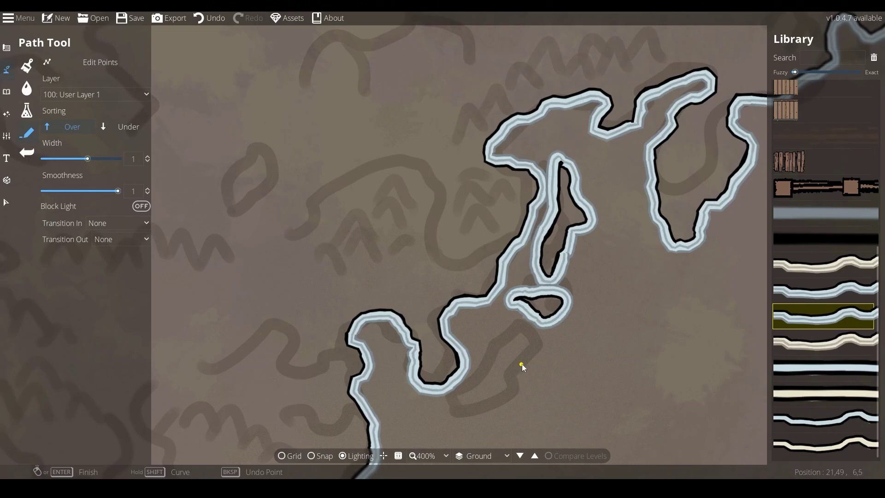
{"action": "left_click_drag", "start_coordinate": [519, 370], "coordinate": [531, 334]}
{"action": "mouse_move", "coordinate": [467, 383]}
{"action": "left_mouse_down"}
{"action": "mouse_move", "coordinate": [549, 325]}
{"action": "mouse_move", "coordinate": [483, 353]}
{"action": "left_mouse_up"}
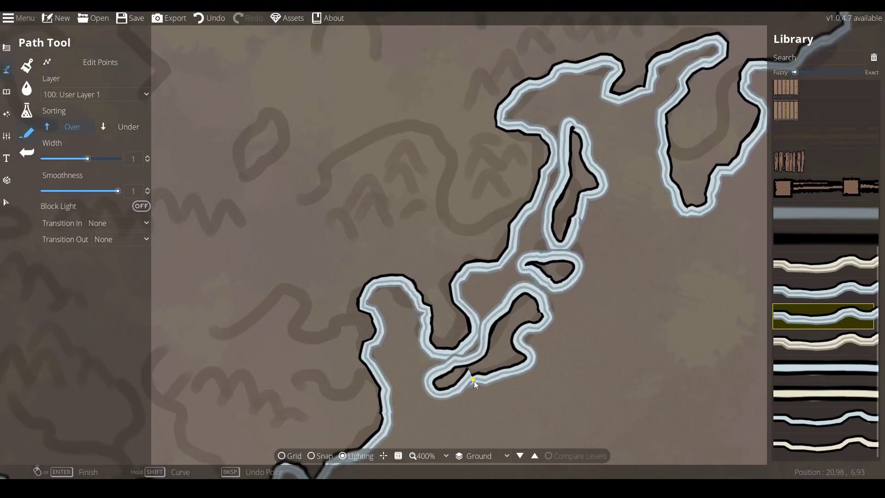